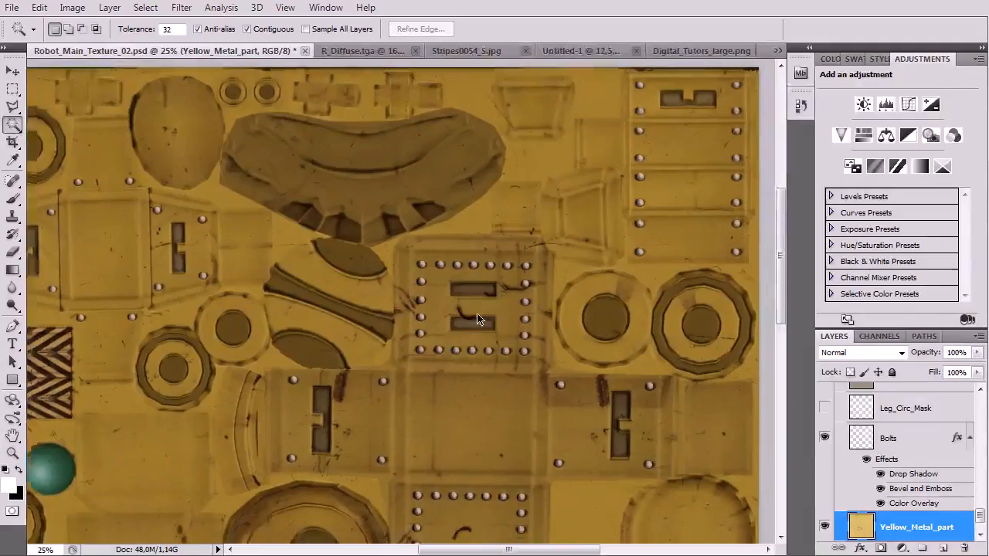
- Examine the scratches on the bolted torso panels in the texture, and on the robot model in Marmoset Toolbag
mouse_move(417, 396)
mouse_down()
mouse_move(496, 297)
mouse_move(531, 298)
mouse_move(561, 363)
mouse_move(580, 333)
mouse_move(556, 323)
mouse_move(523, 352)
mouse_up()
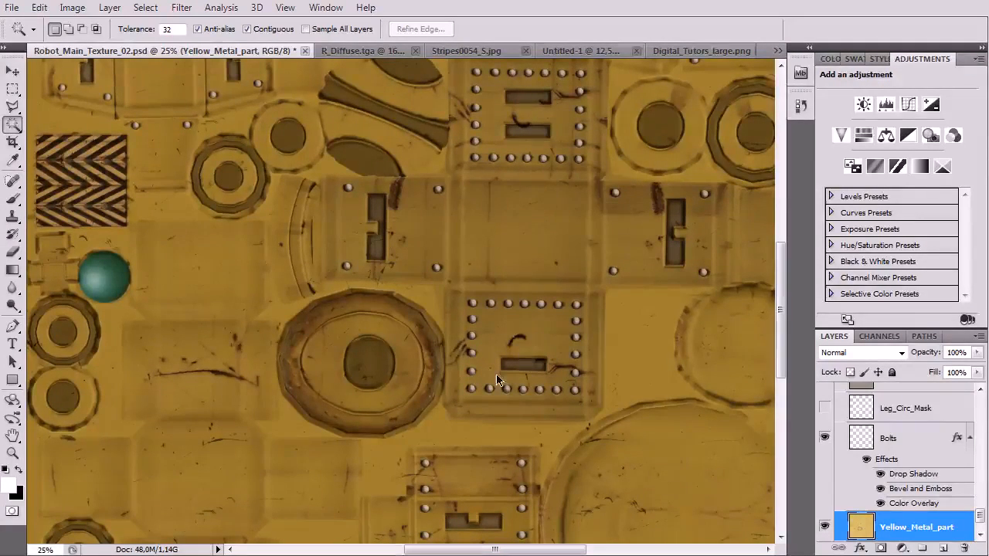
drag(466, 262, 446, 376)
drag(394, 307, 437, 252)
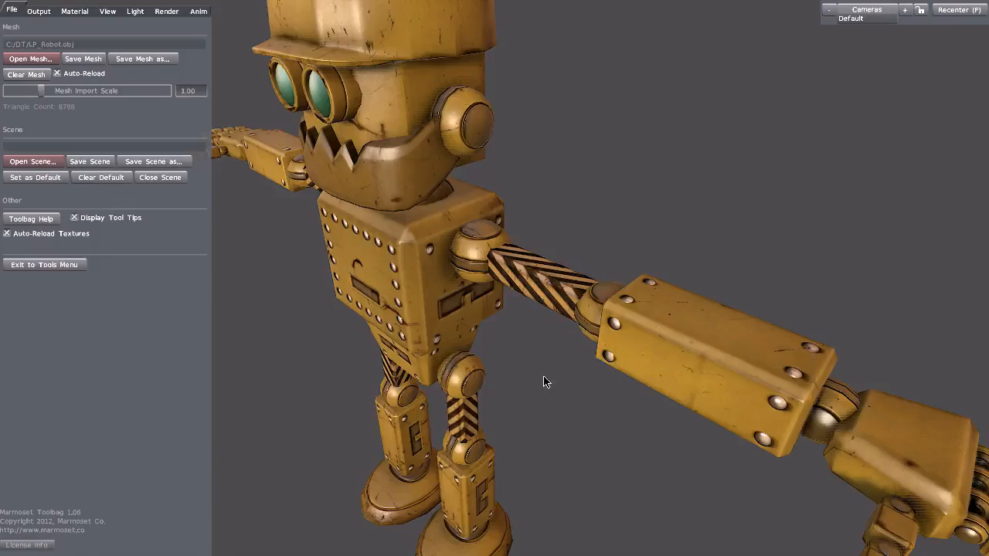
scroll(583, 358, up, 3)
drag(583, 358, 625, 341)
scroll(584, 300, up, 3)
drag(532, 329, 424, 229)
drag(557, 273, 498, 265)
right_drag(497, 261, 496, 218)
drag(517, 279, 523, 351)
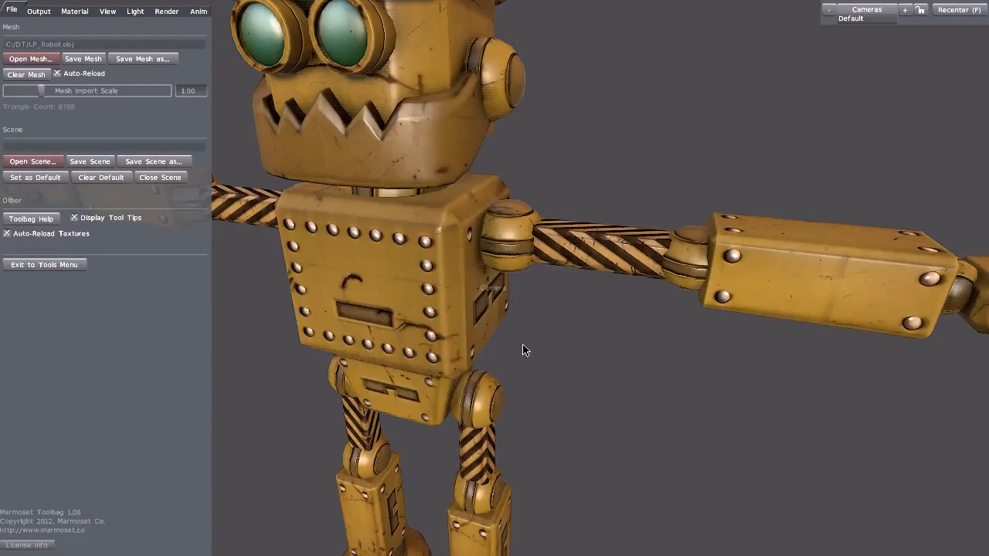
- Switch back to Photoshop and show only the Yellow_Metal_part layer of the main texture
key(alt+Tab)
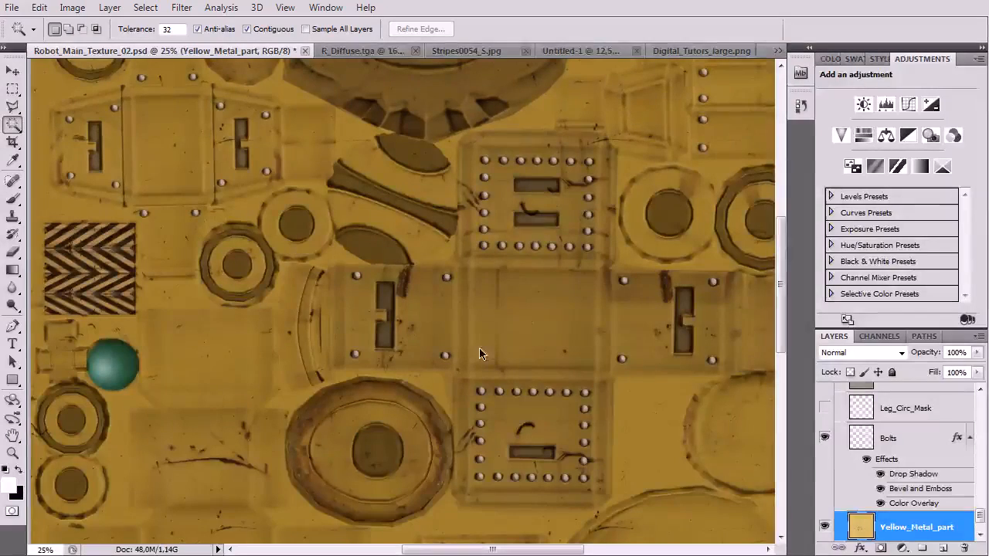
scroll(540, 355, down, 3)
ctrl+scroll(463, 325, right, 2)
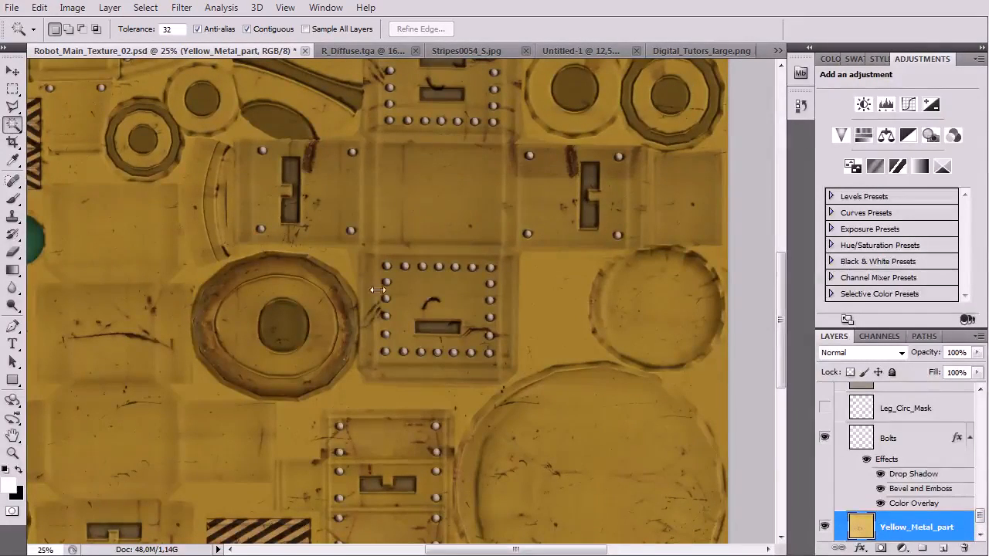
scroll(848, 496, up, 5)
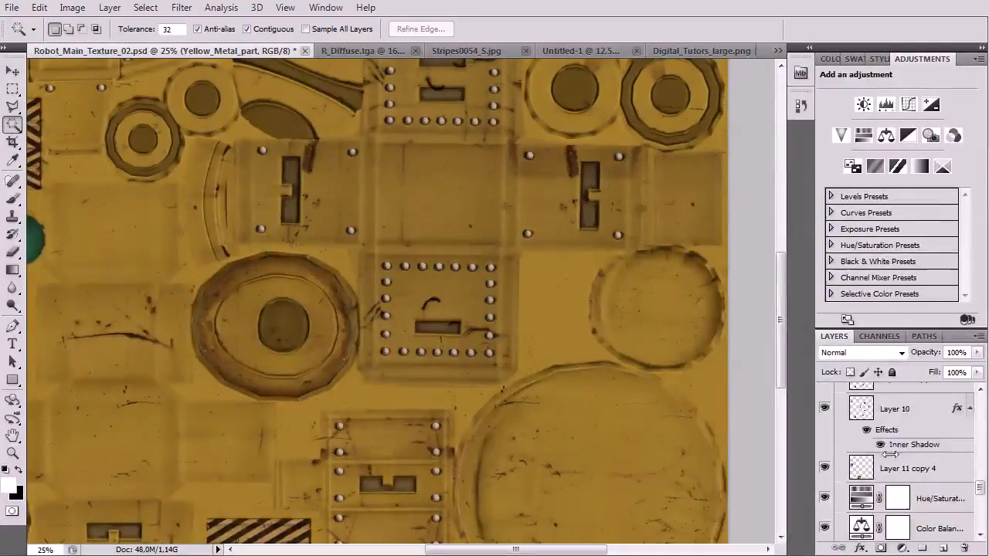
scroll(880, 467, up, 10)
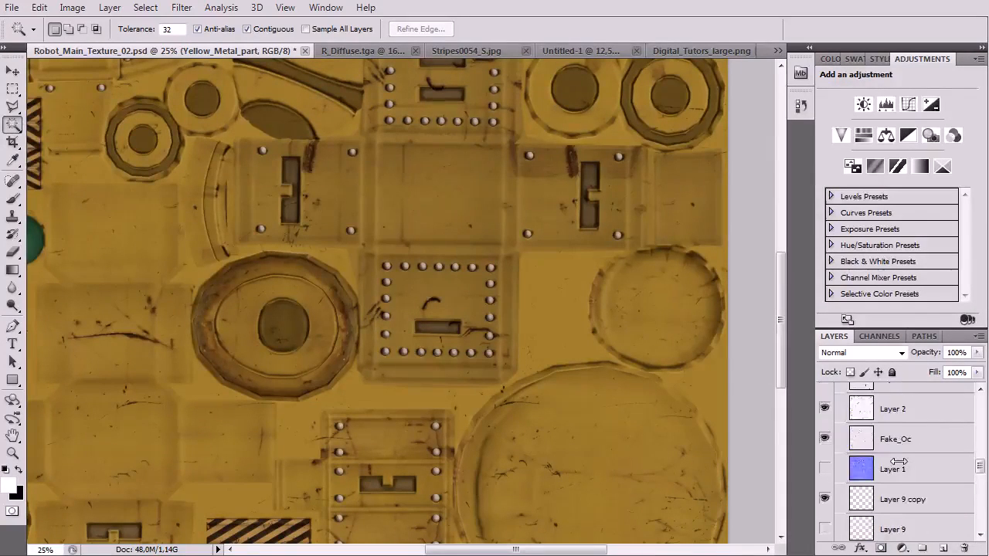
scroll(881, 453, down, 8)
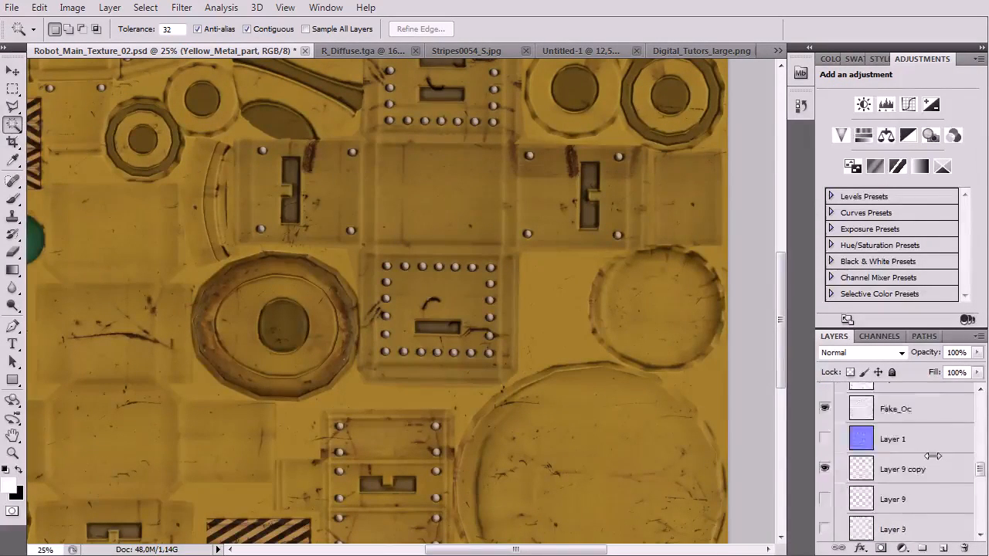
scroll(873, 500, down, 4)
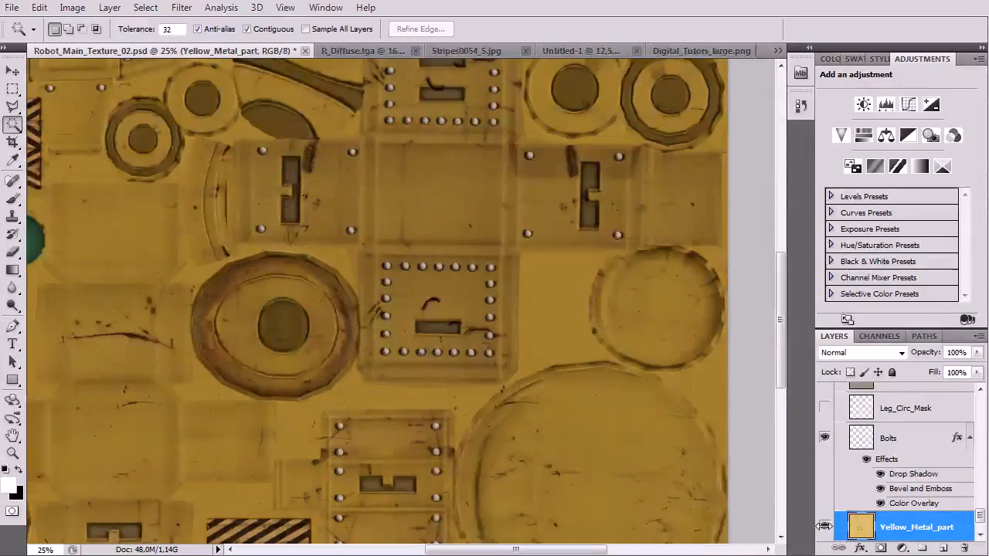
alt+click(823, 526)
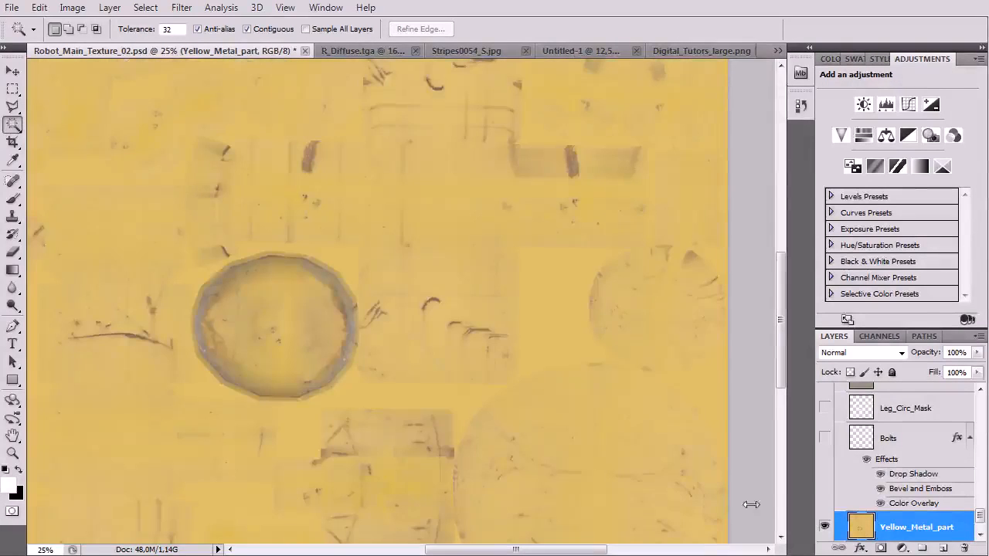
alt+click(824, 526)
alt+click(823, 526)
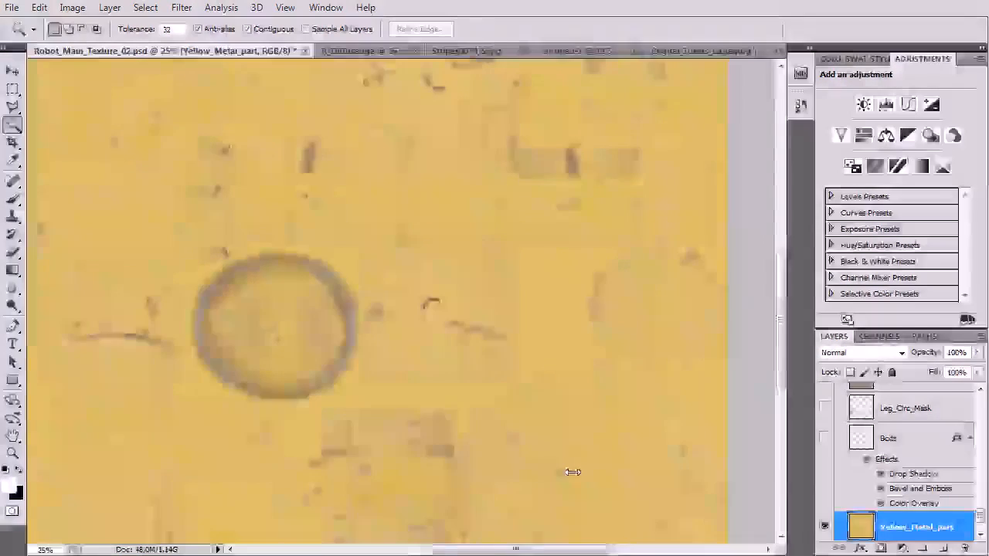
- Clone clean yellow metal over the dark curved scratch on the lower torso panel, using a Clone Stamp brush of size 60
key(ctrl+plus)
key(ctrl+plus)
key(ctrl+plus)
key(ctrl+plus)
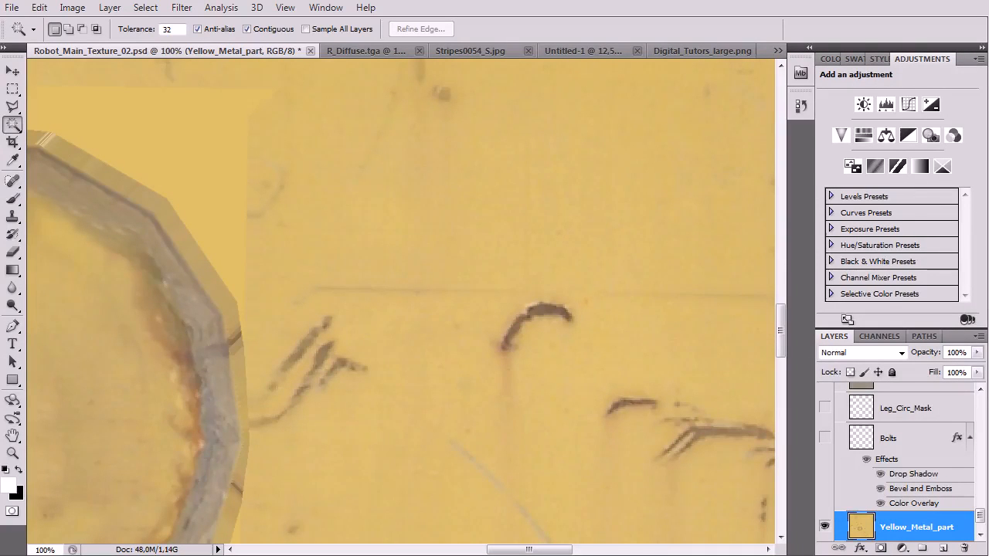
click(13, 218)
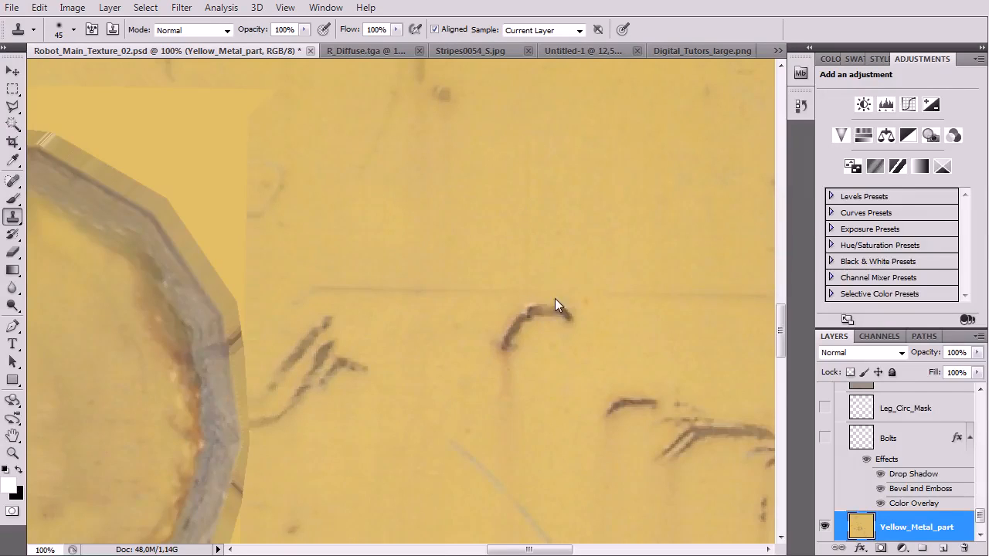
key(bracketright)
click(73, 30)
drag(589, 272, 554, 299)
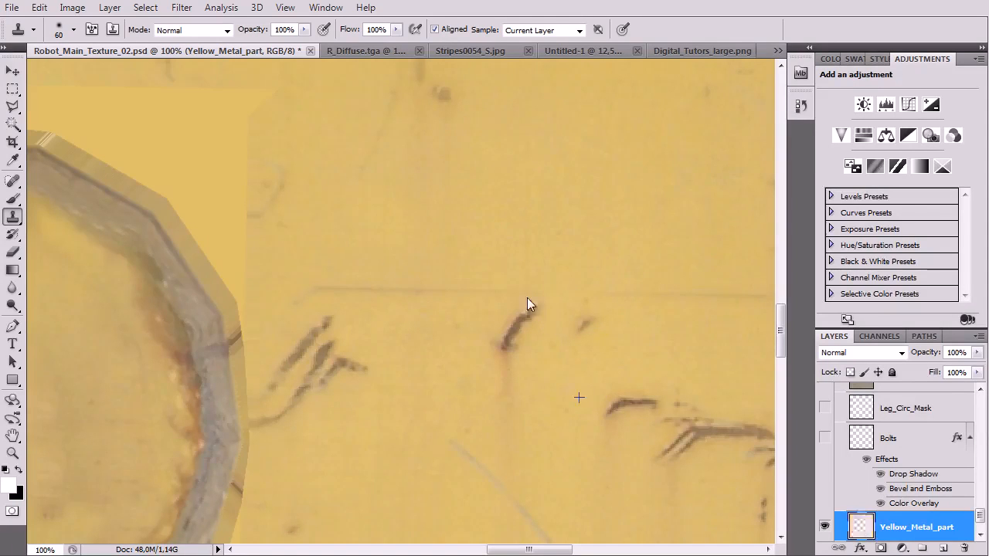
drag(572, 321, 603, 315)
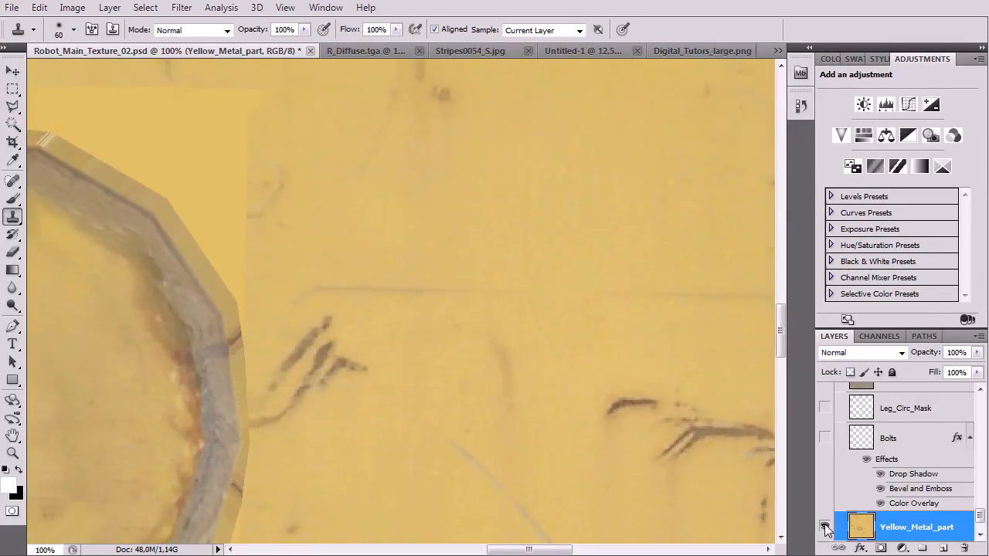
- Show all the other layers again and check the retouched torso panel within the whole texture
alt+click(825, 528)
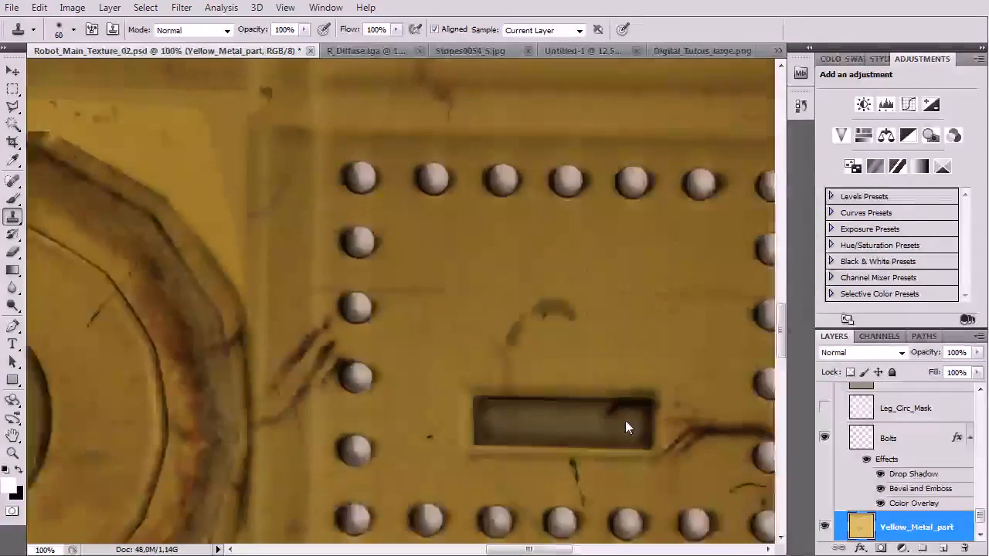
key(ctrl+minus)
key(ctrl+minus)
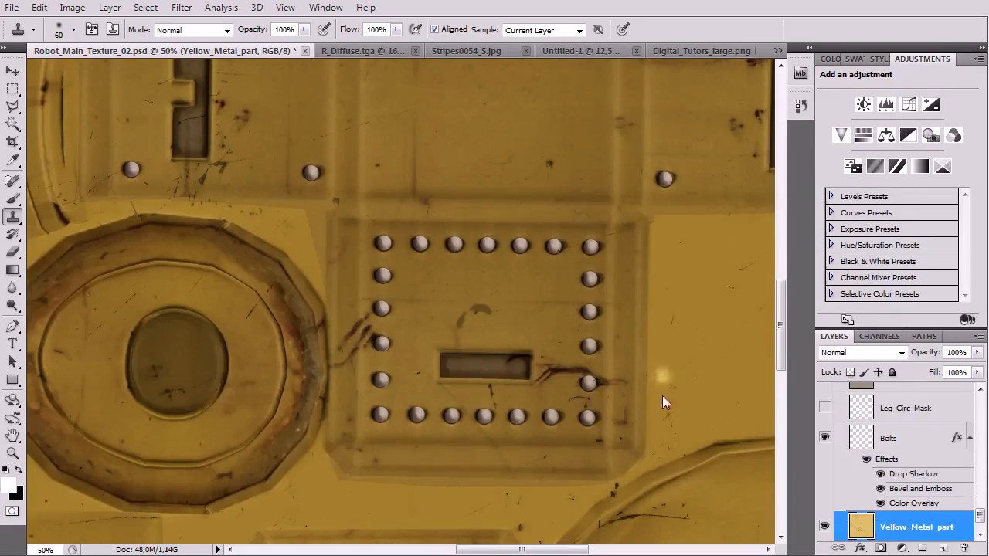
drag(413, 379, 364, 413)
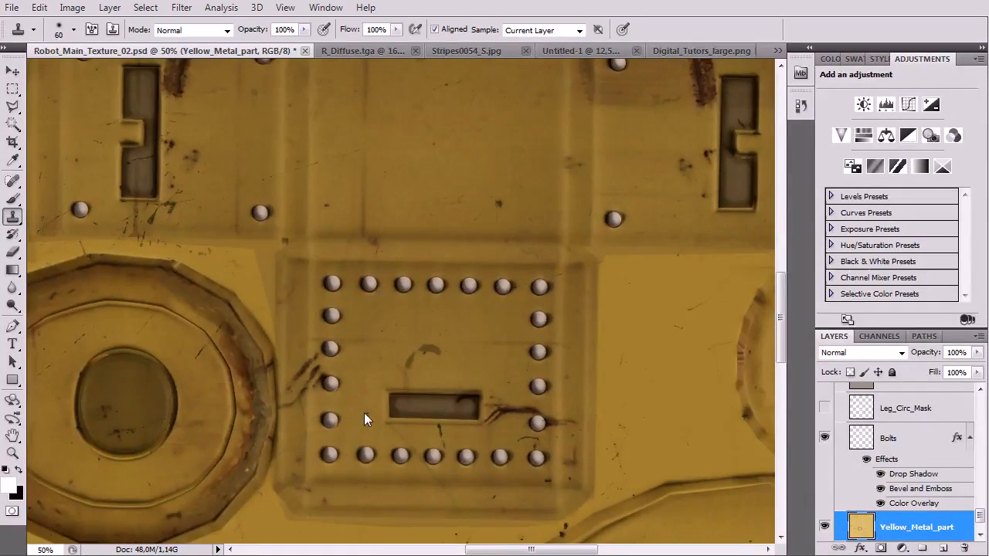
key(ctrl+minus)
key(ctrl+minus)
key(ctrl+minus)
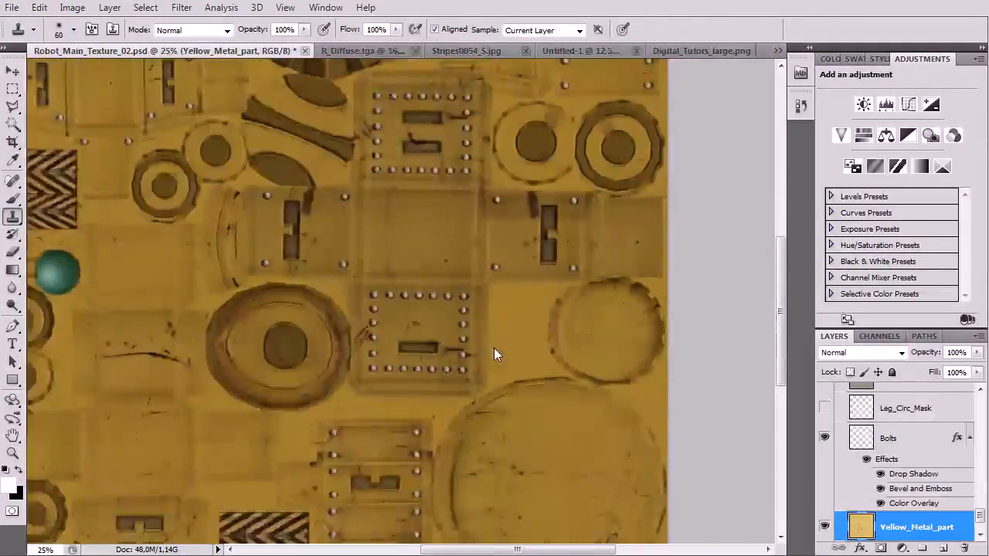
key(ctrl+minus)
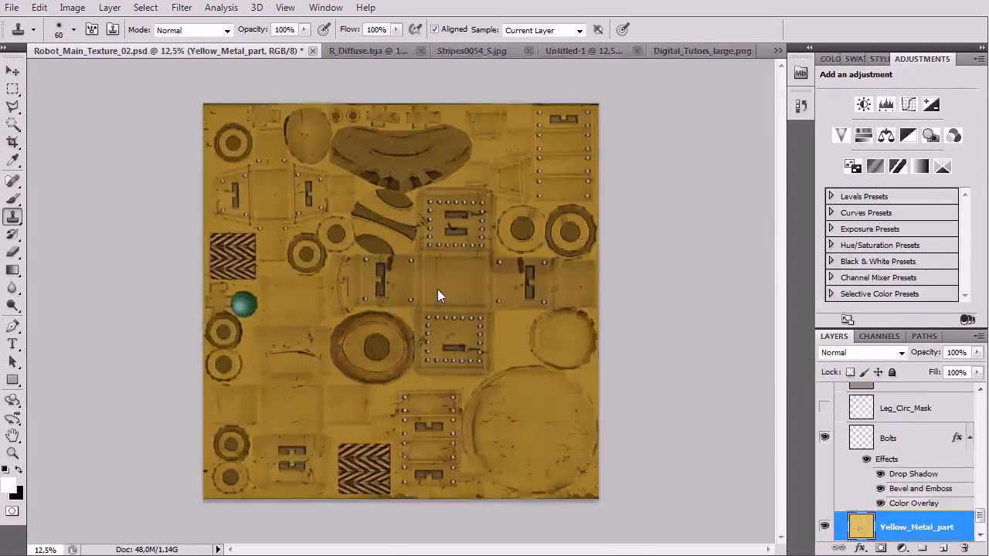
- Copy the whole merged texture, paste it into R_Diffuse.tga and flatten that image
key(ctrl+plus)
key(ctrl+a)
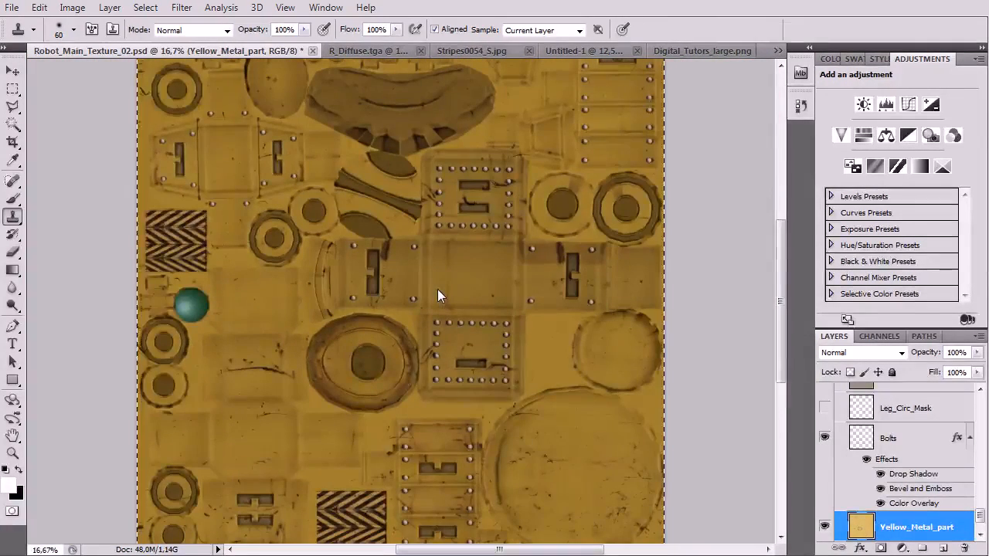
click(360, 51)
key(ctrl+v)
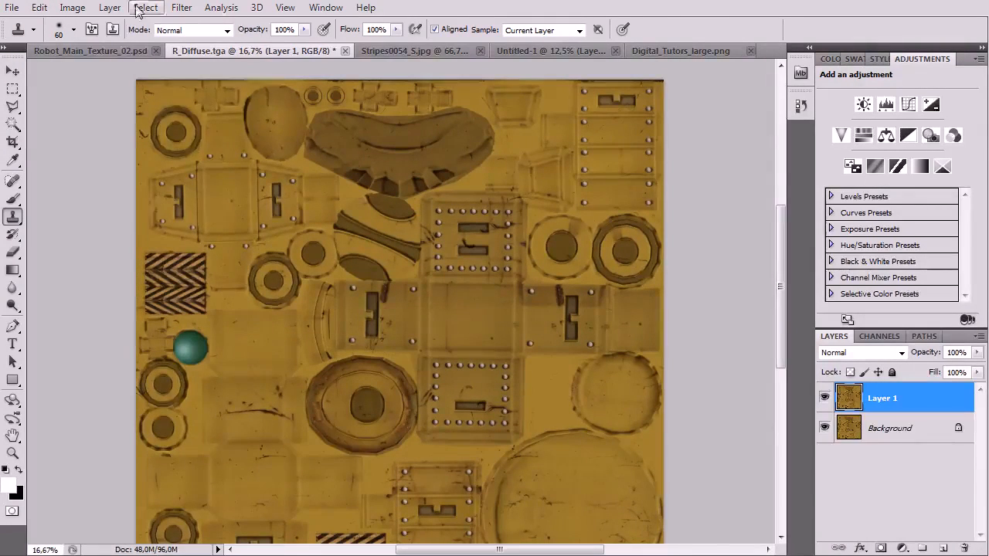
click(109, 7)
click(164, 510)
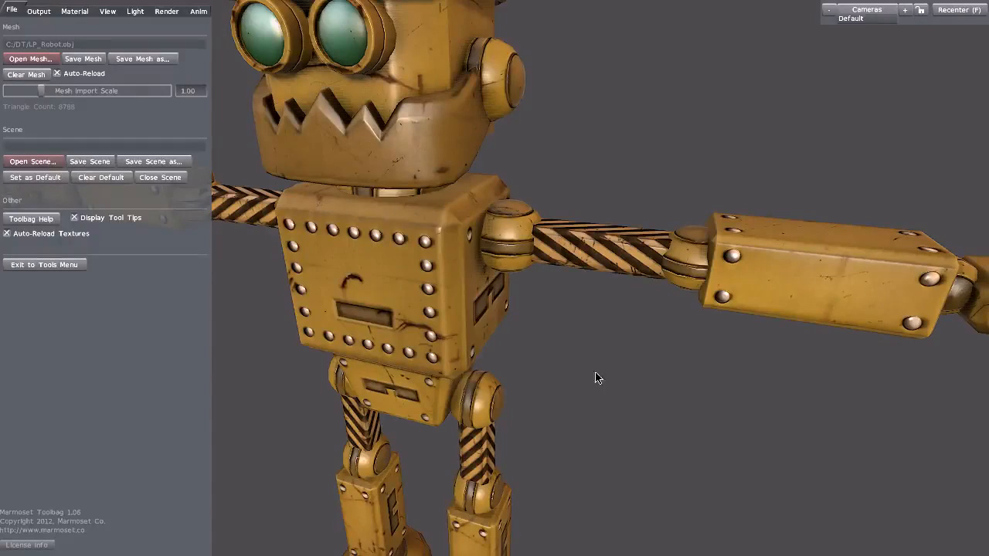
- Switch to Marmoset Toolbag and inspect the updated texture on the robot's torso from several angles
drag(587, 392, 684, 329)
right_drag(684, 337, 696, 410)
drag(696, 410, 514, 229)
drag(824, 418, 722, 383)
key(f)
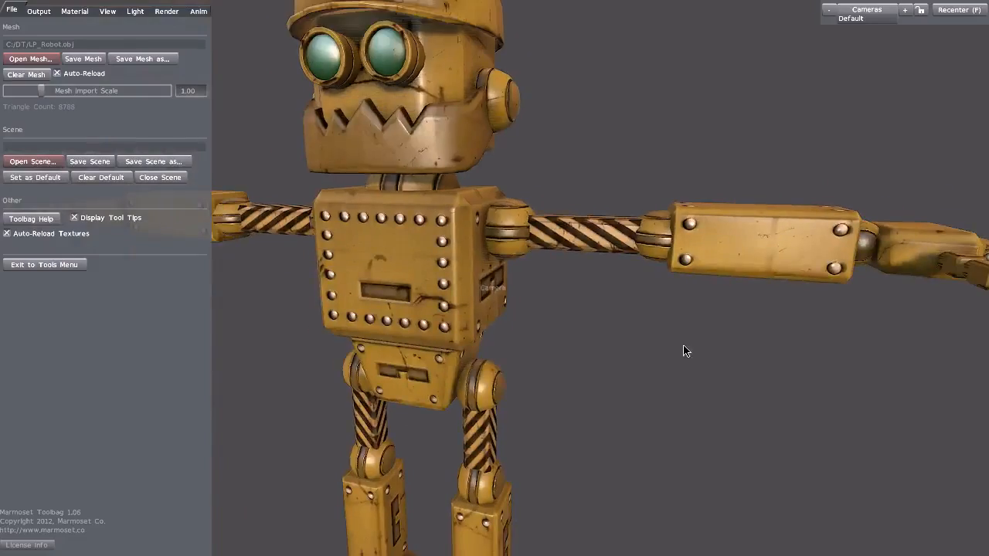
right_drag(658, 345, 617, 305)
- Toggle ambient occlusion in the render settings for comparison and try an occlusion strength of 1
click(167, 10)
scroll(154, 154, up, 3)
scroll(199, 267, up, 2)
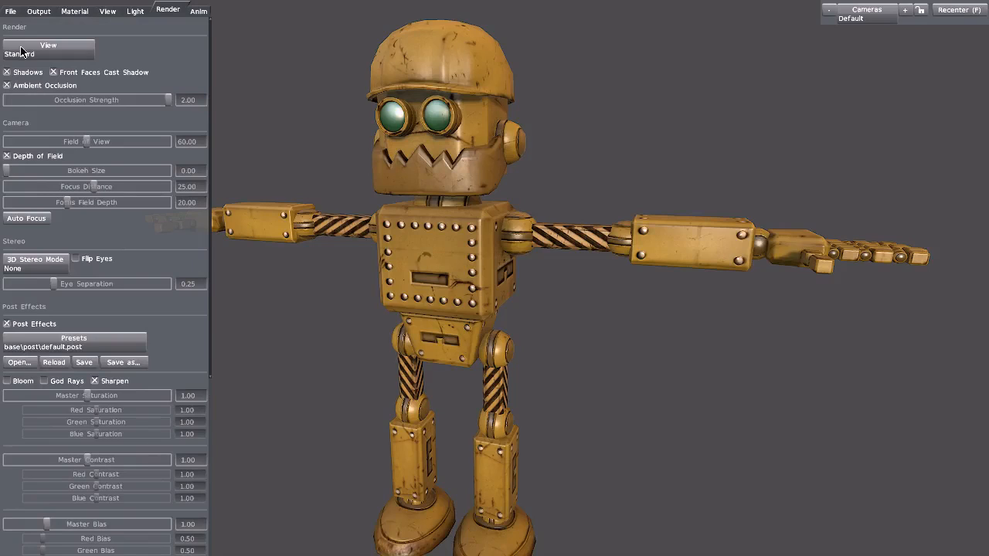
click(11, 85)
click(12, 85)
drag(198, 107, 95, 111)
text(1)
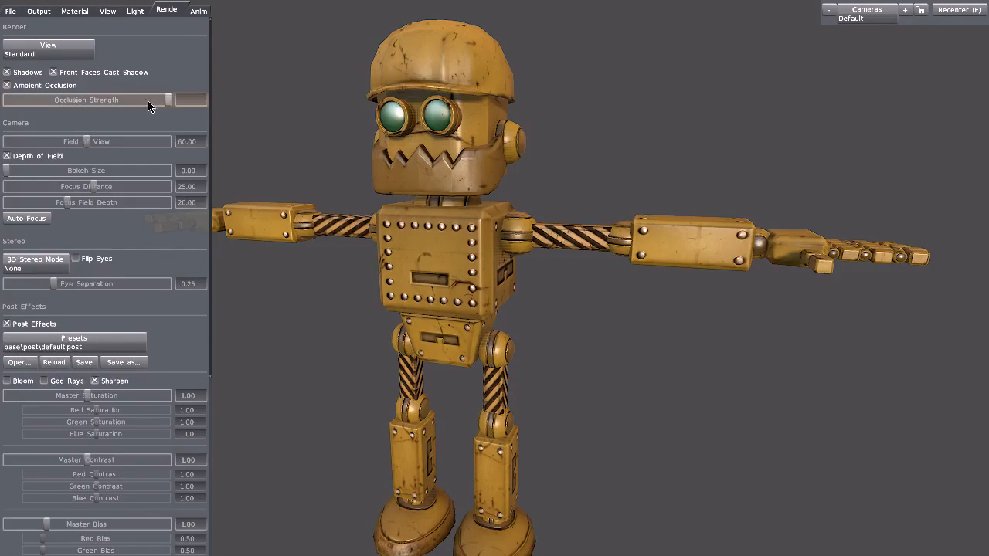
key(Return)
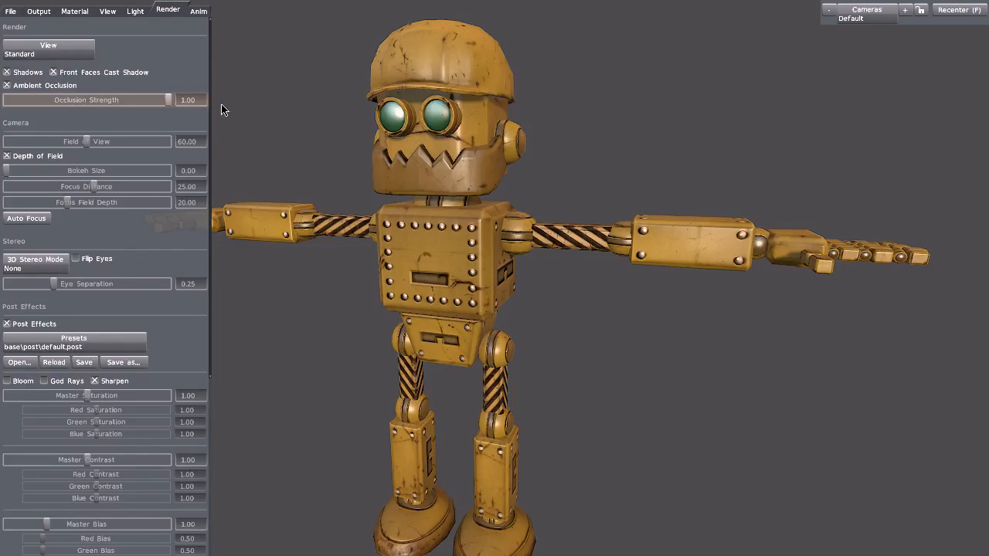
- Set the ambient occlusion strength to 2 and inspect the shading on the robot up close and from afar
text(2)
key(Return)
drag(532, 275, 561, 289)
scroll(556, 270, up, 5)
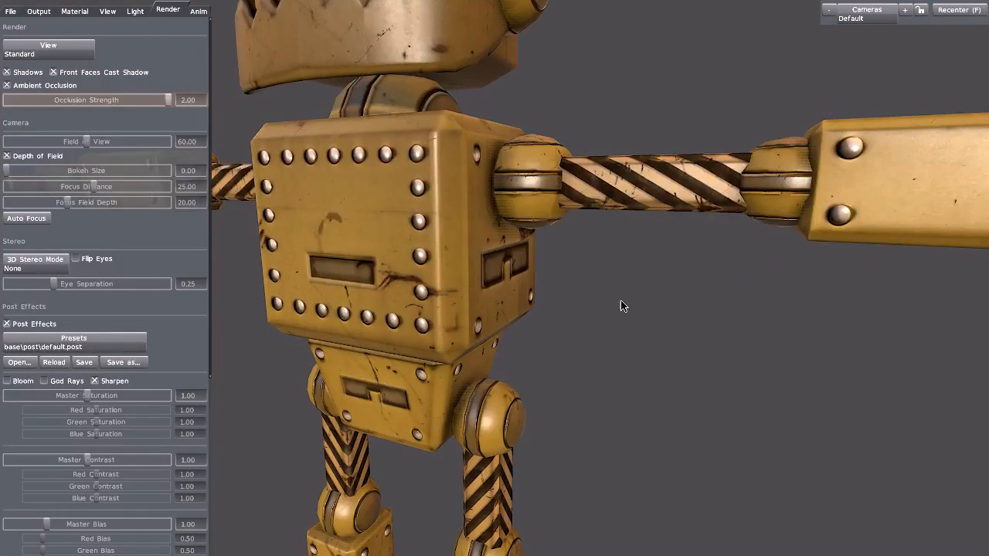
scroll(553, 259, down, 6)
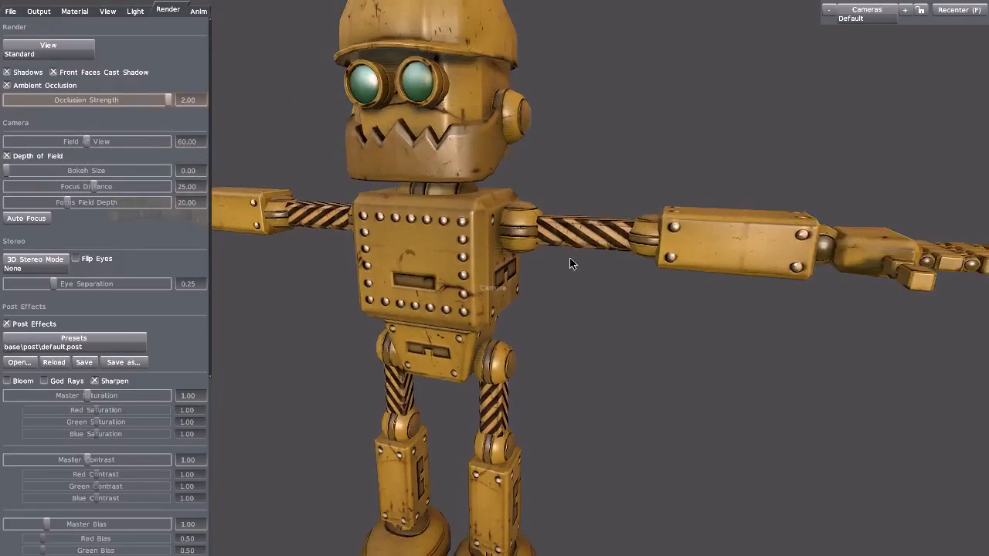
scroll(623, 340, down, 5)
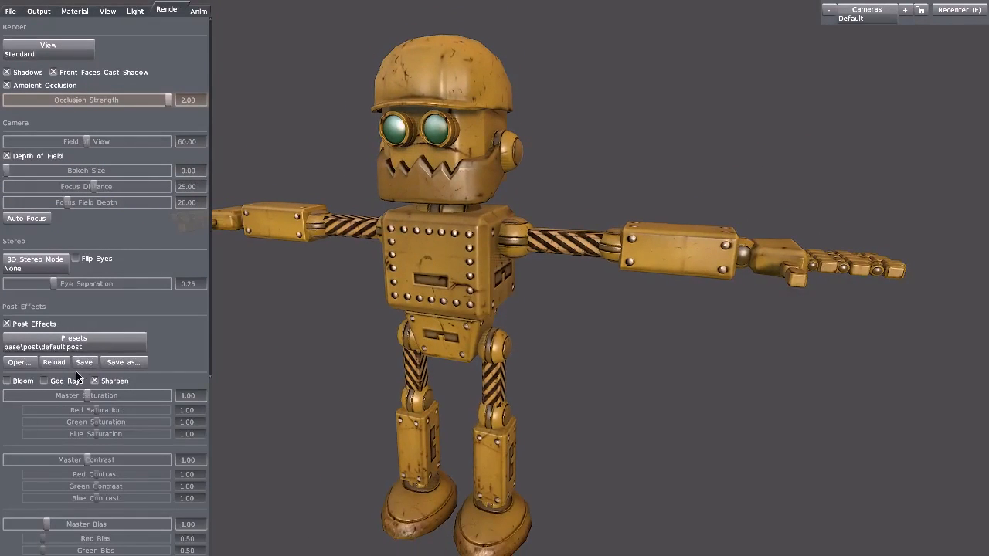
- Apply the polaroid.post post-effects preset to the robot render
click(92, 348)
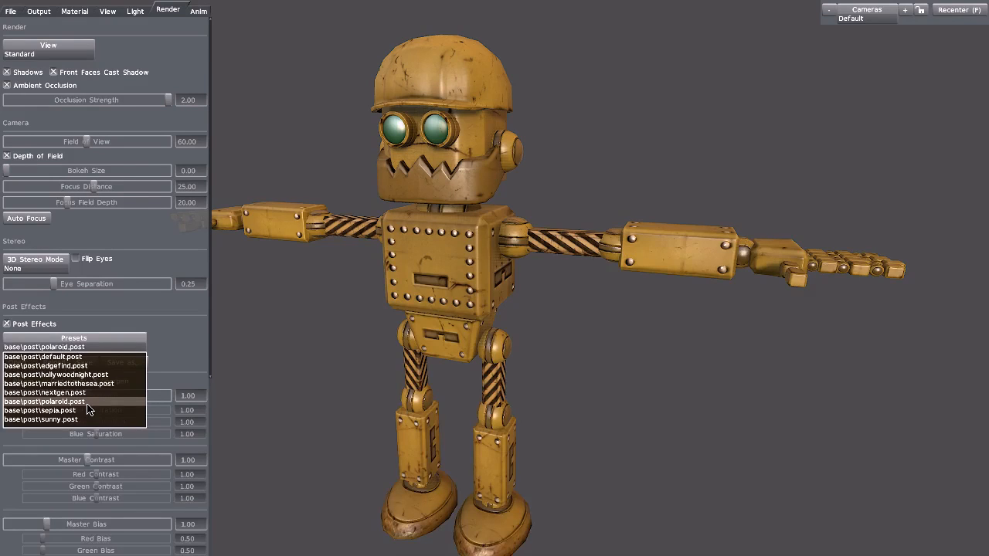
click(89, 403)
drag(518, 319, 494, 323)
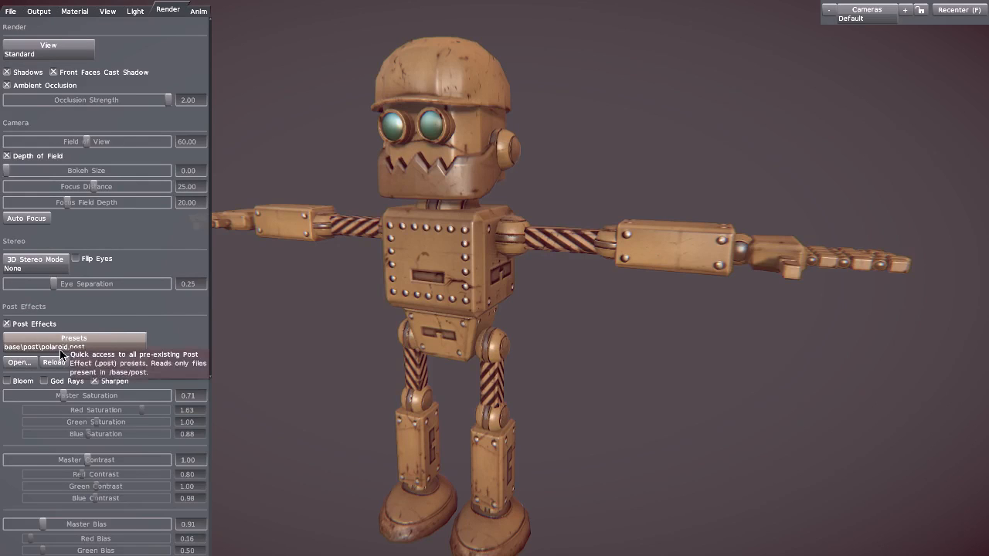
mouse_move(486, 292)
mouse_down()
mouse_move(496, 290)
mouse_move(467, 290)
mouse_move(486, 288)
mouse_up()
- Set the chromatic aberration to 0 and the sharpness to 1.90 in the post effects
drag(199, 367, 191, 80)
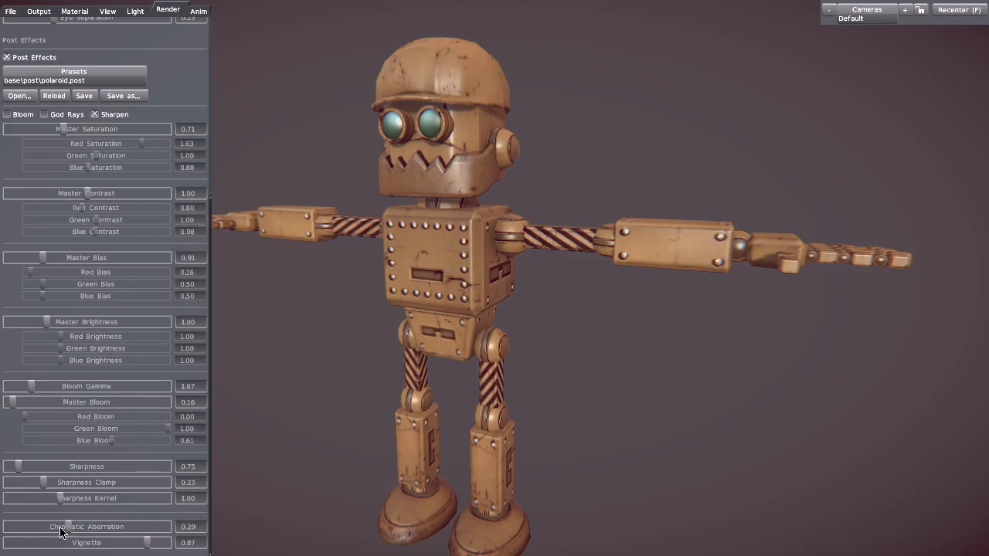
drag(61, 533, 1, 528)
scroll(465, 285, up, 5)
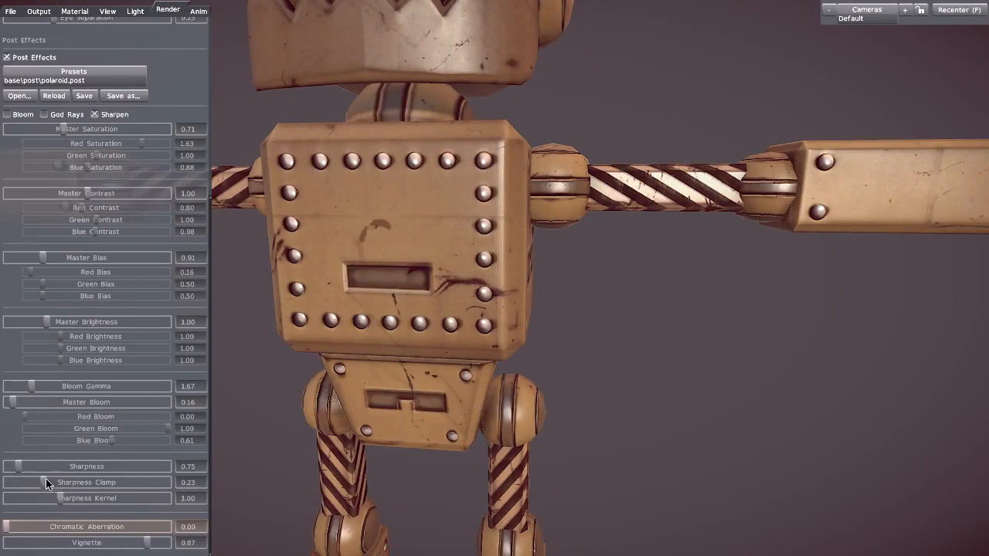
mouse_move(23, 469)
mouse_down()
mouse_move(50, 463)
mouse_move(19, 466)
mouse_move(37, 465)
mouse_up()
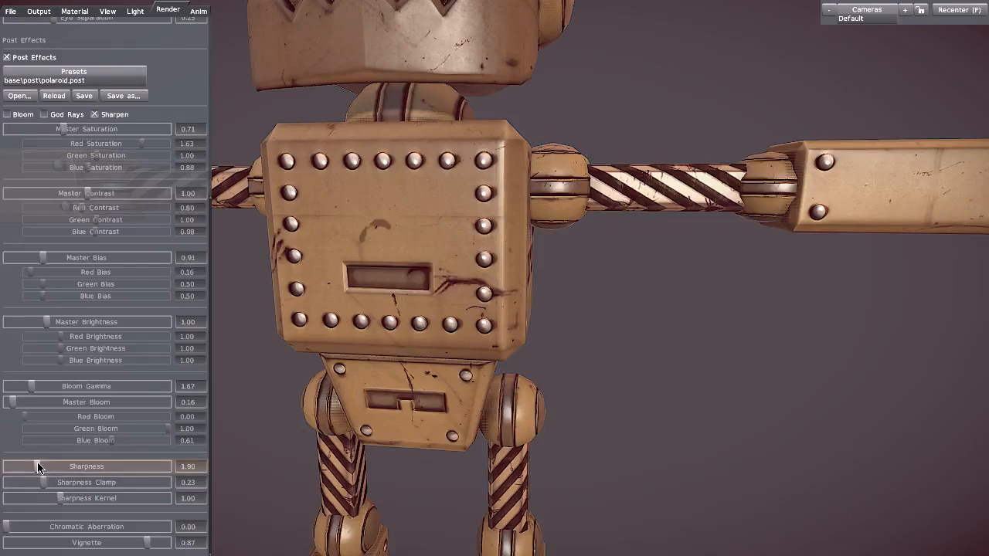
- Inspect the robot render from different views and examine the R_Diffuse.tga texture layout in Photoshop
drag(575, 379, 608, 347)
key(f)
drag(669, 351, 546, 304)
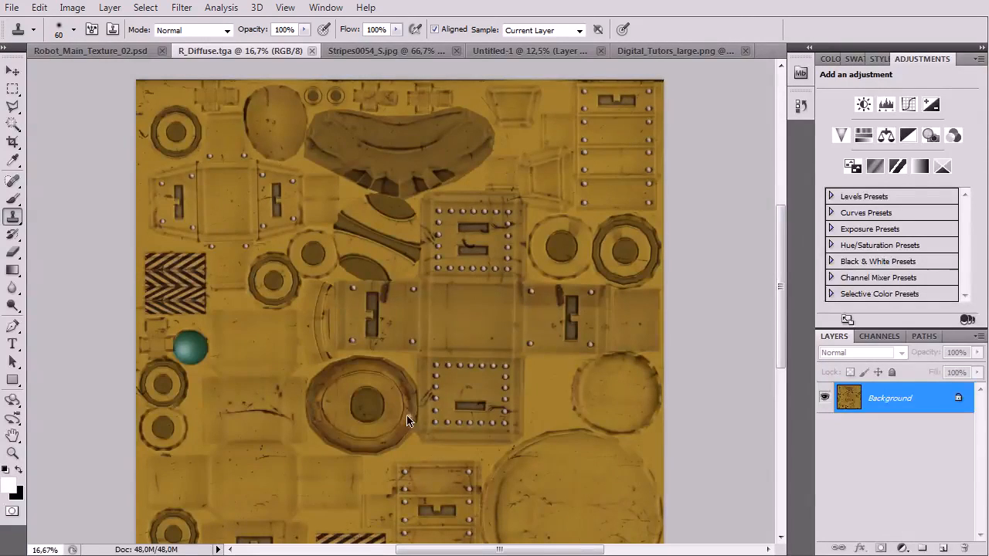
alt+scroll(393, 313, up, 2)
scroll(500, 360, down, 3)
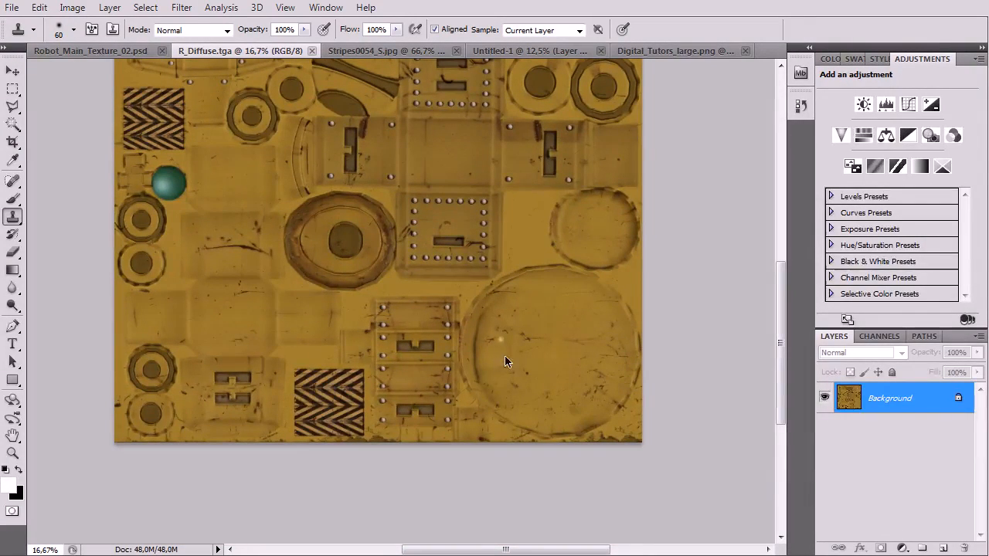
mouse_move(409, 306)
mouse_down()
mouse_move(397, 377)
mouse_move(405, 309)
mouse_up()
drag(398, 205, 430, 374)
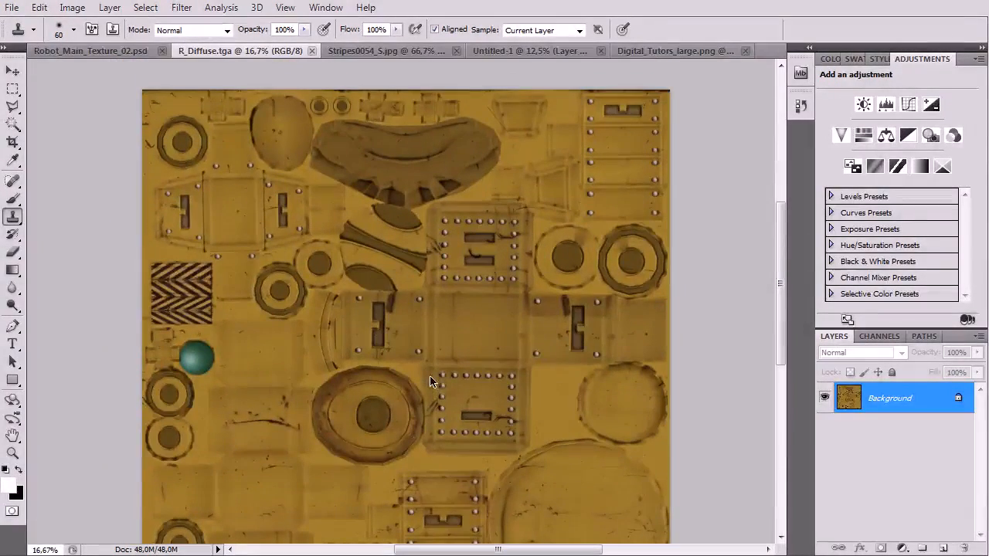
scroll(380, 323, down, 3)
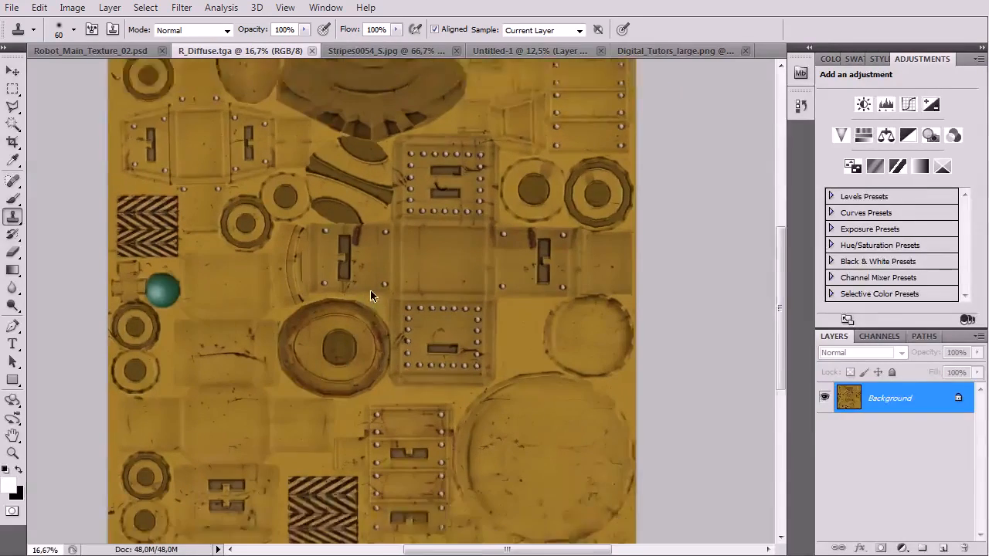
drag(412, 382, 415, 406)
scroll(391, 260, up, 2)
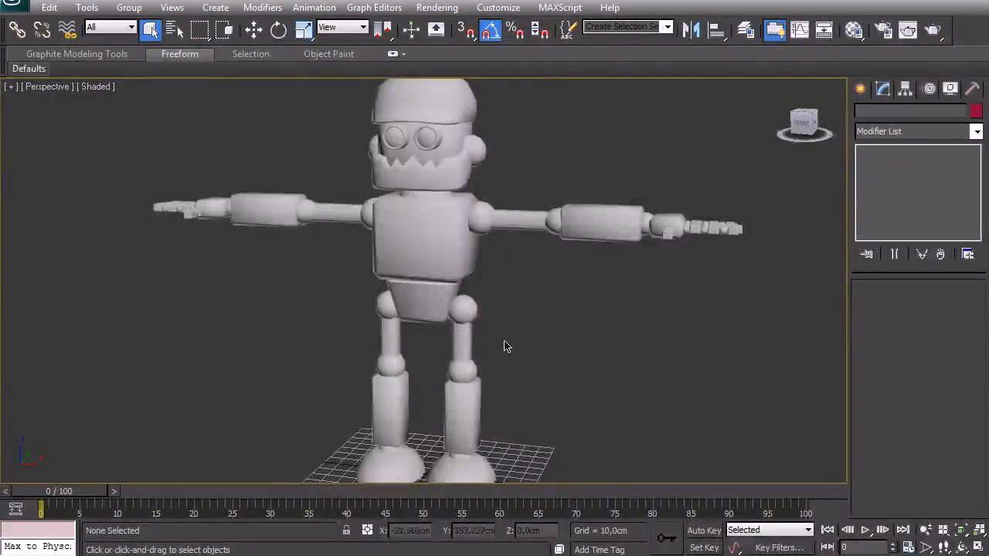
- In 3ds Max, add a Tessellate modifier to the LP_Robot mesh, operating on polygons with 2 iterations
alt+middle_drag(505, 345, 435, 304)
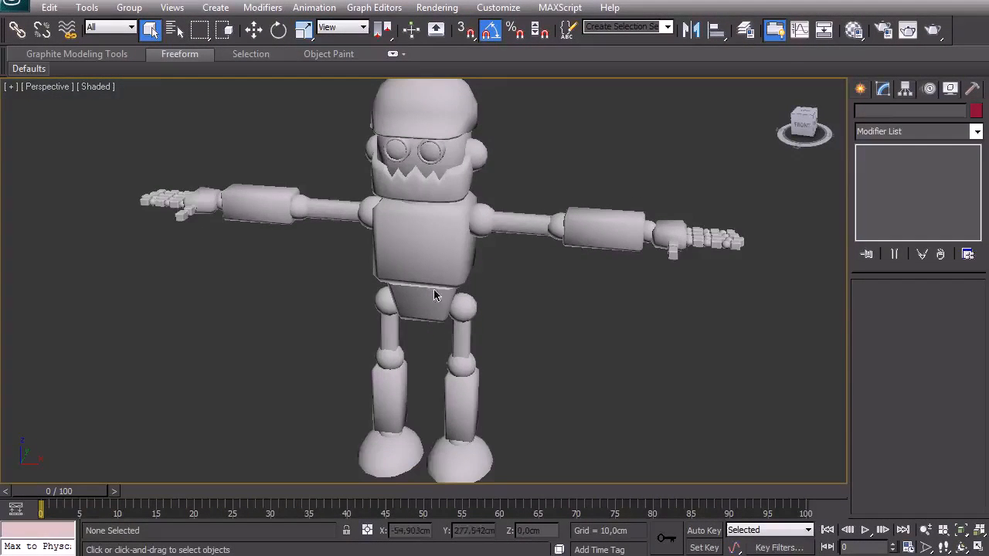
click(433, 256)
key(F4)
mouse_move(549, 309)
alt+middle_down()
mouse_move(523, 294)
mouse_move(576, 278)
alt+middle_up()
click(909, 134)
key(t)
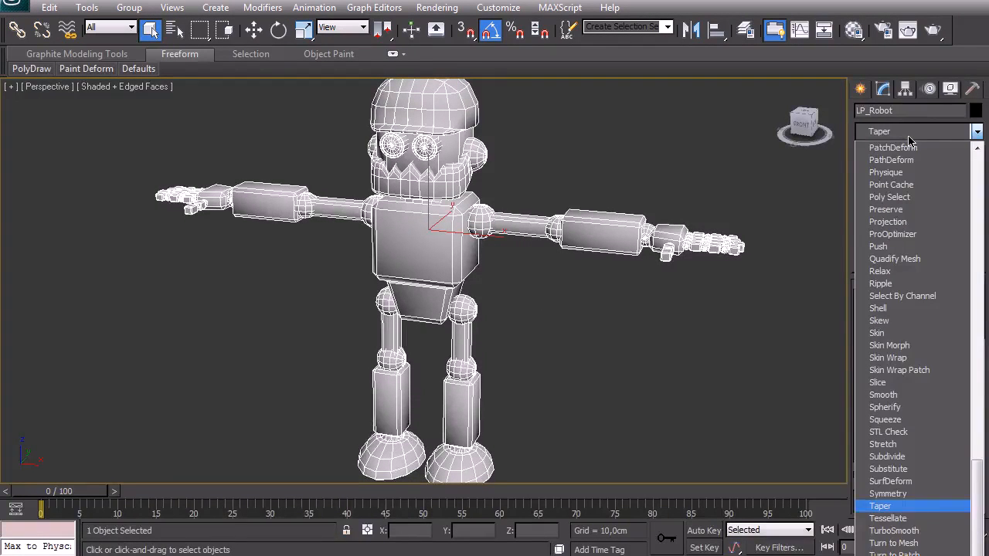
click(920, 518)
click(954, 314)
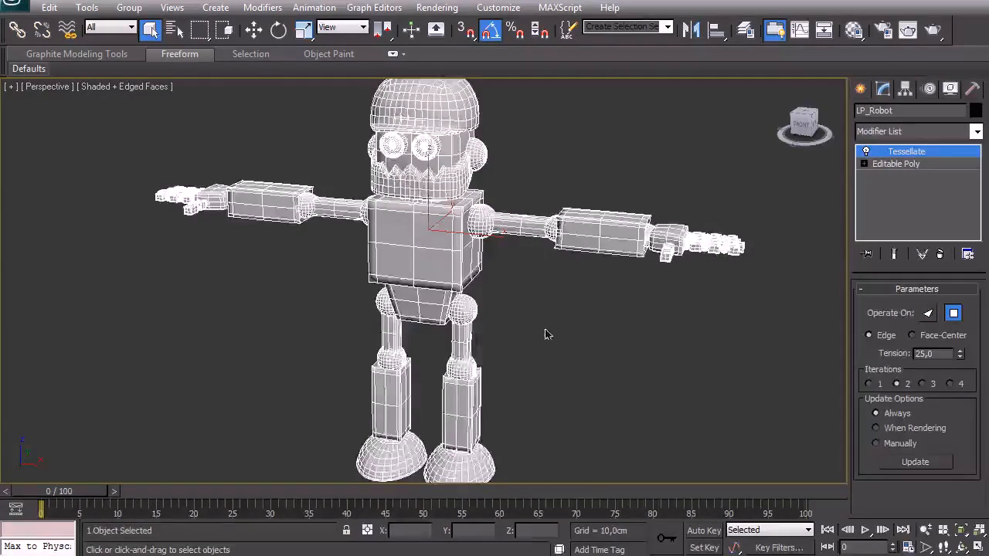
- Set the Tessellate tension to 0, inspect the robot's wireframe and turn the modifier off for comparison
key(F4)
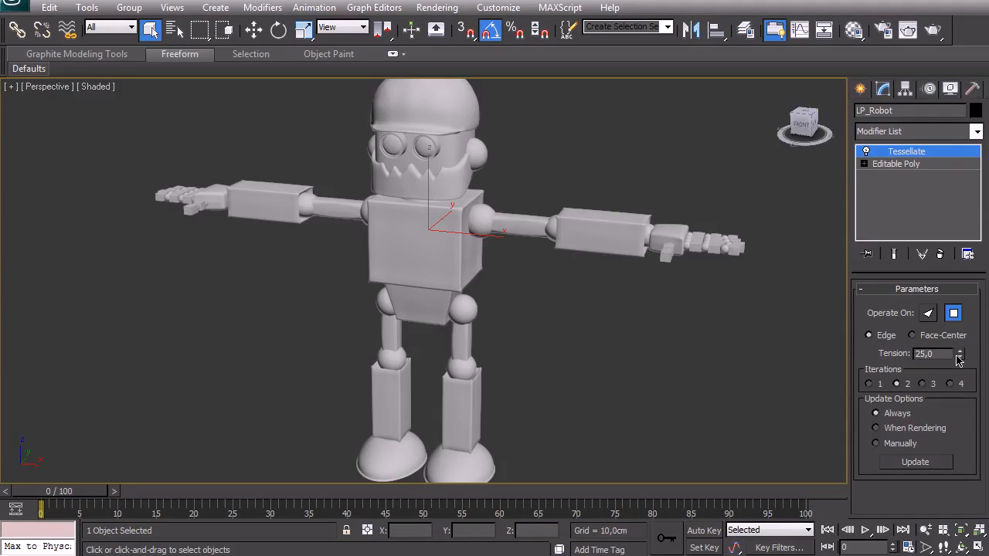
alt+middle_drag(550, 324, 583, 322)
key(ctrl+r)
drag(464, 340, 325, 307)
key(F4)
scroll(447, 313, up, 5)
click(866, 151)
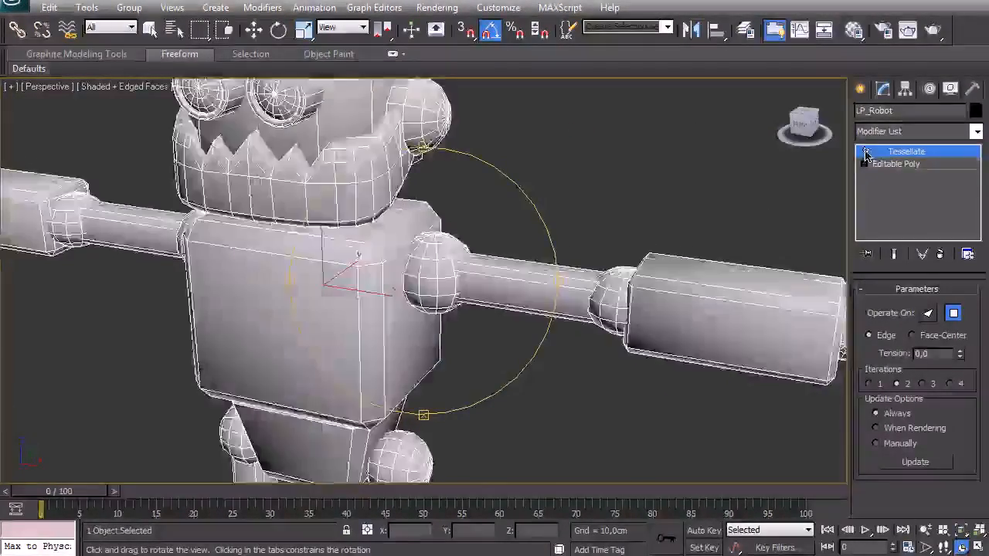
scroll(812, 217, down, 5)
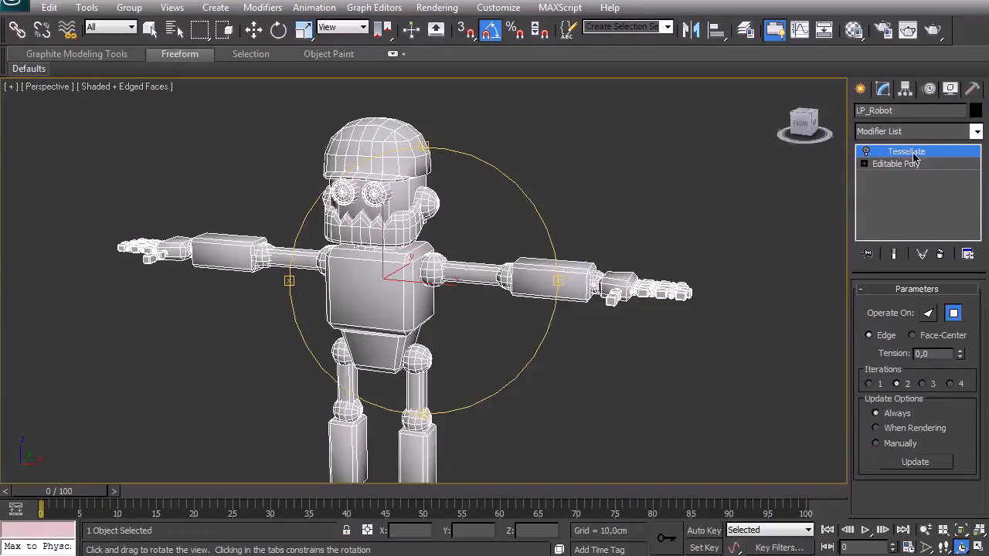
- Try a TurboSmooth modifier on the robot mesh and inspect its shaded and wireframe surface
click(918, 132)
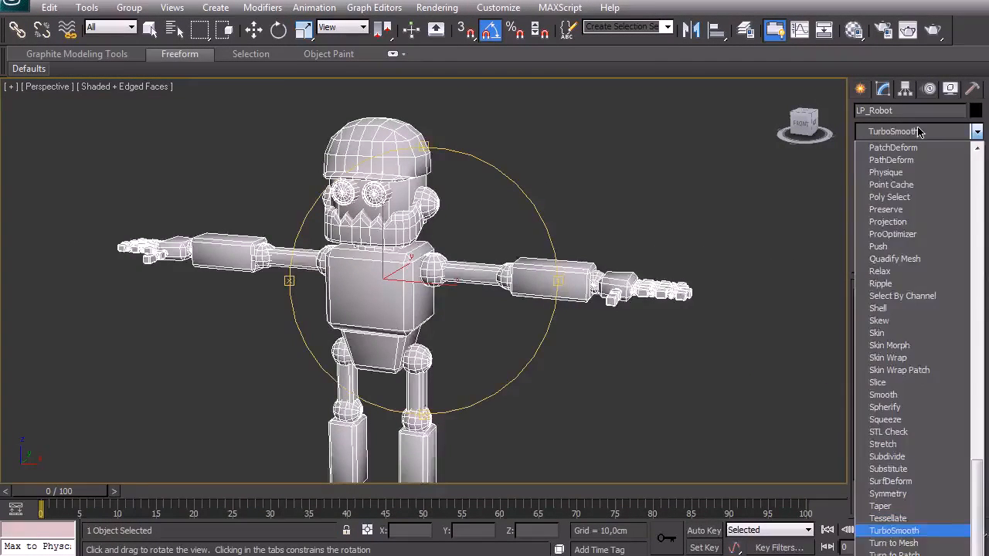
click(894, 530)
key(F4)
scroll(436, 305, up, 4)
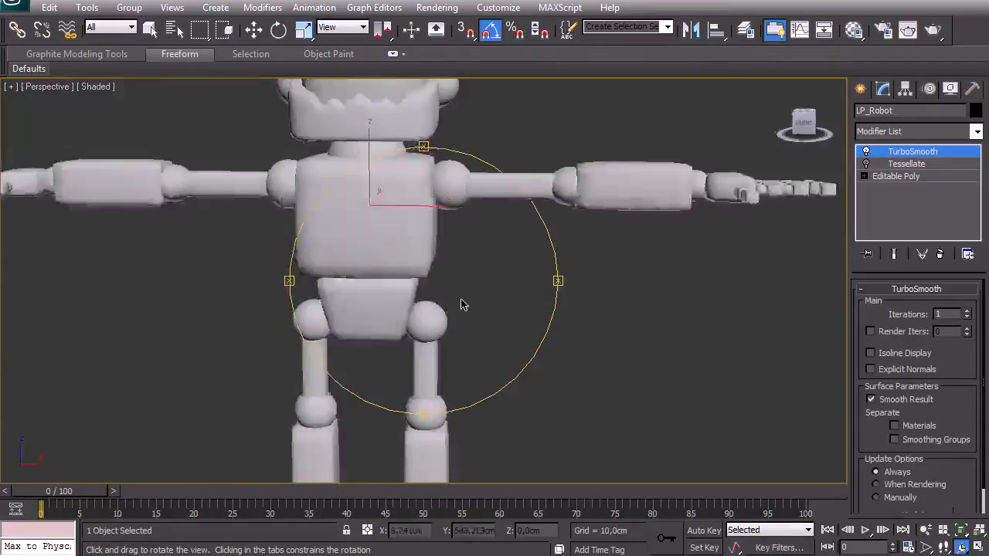
key(F4)
scroll(436, 307, up, 5)
drag(396, 265, 386, 287)
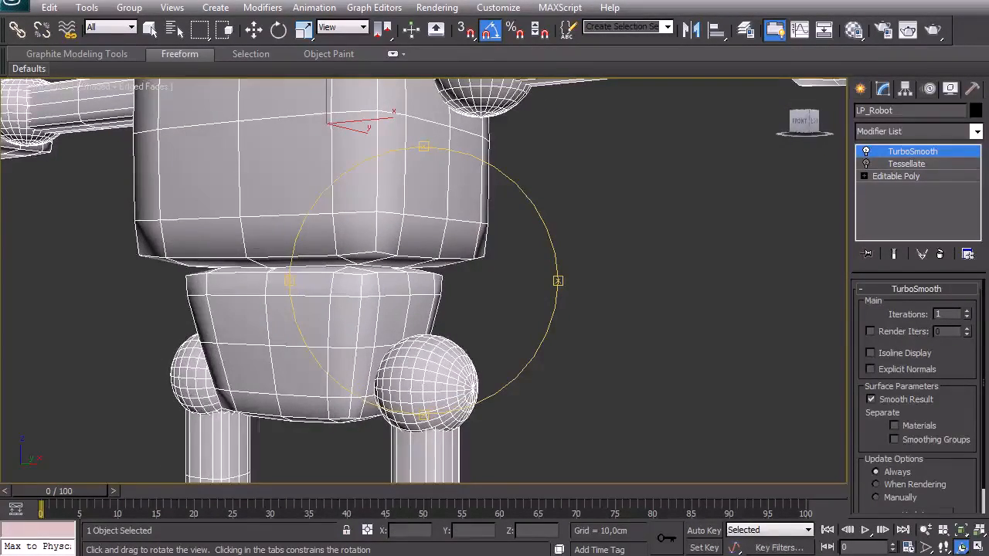
- Raise the TurboSmooth iterations to compare the robot's shape, and delete the modifier
click(970, 312)
key(F4)
scroll(400, 305, down, 4)
mouse_move(397, 302)
mouse_down()
mouse_move(486, 326)
mouse_move(564, 324)
mouse_move(521, 337)
mouse_move(417, 331)
mouse_move(409, 290)
mouse_up()
right_click(902, 157)
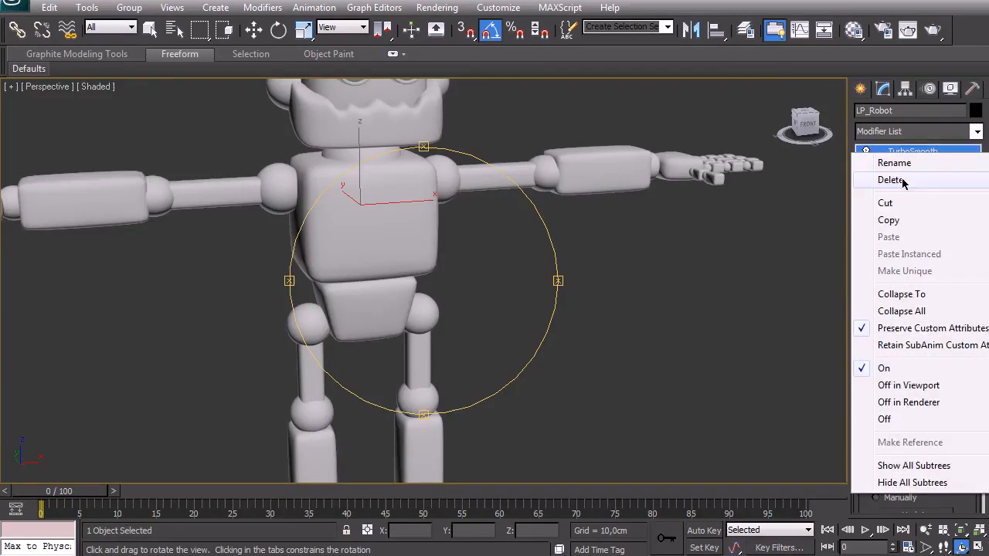
click(896, 178)
- Turn the Tessellate modifier back on and inspect the robot mesh both shaded and with edged faces
click(867, 152)
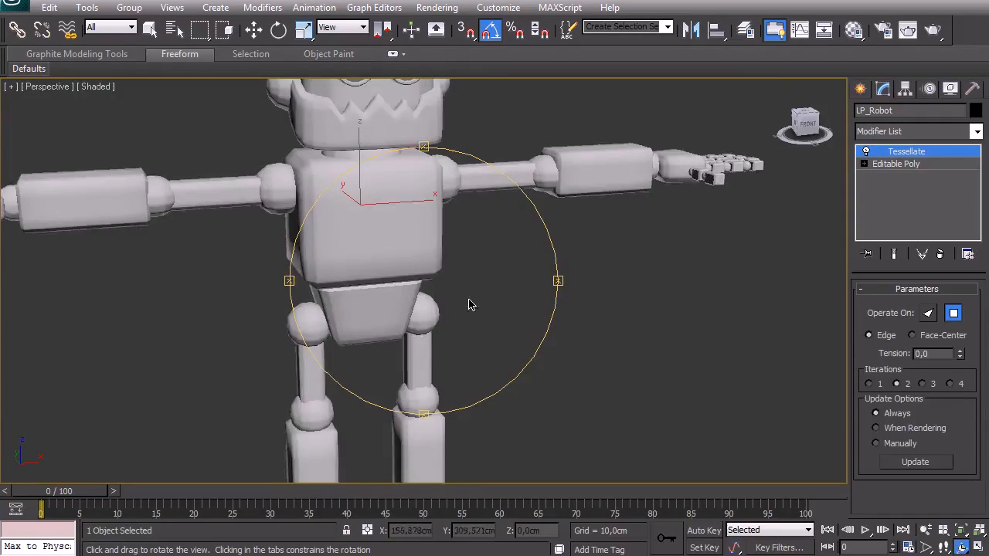
key(F4)
mouse_move(446, 296)
mouse_down()
mouse_move(387, 275)
mouse_move(364, 248)
mouse_move(397, 244)
mouse_move(430, 302)
mouse_up()
key(F4)
scroll(397, 245, up, 4)
key(F4)
scroll(430, 302, down, 5)
right_click(528, 355)
scroll(528, 352, down, 3)
key(F4)
middle_drag(528, 357, 532, 339)
key(z)
- Start exporting the robot mesh and choose the Desktop's DT\Obj_files folder as the destination
click(12, 7)
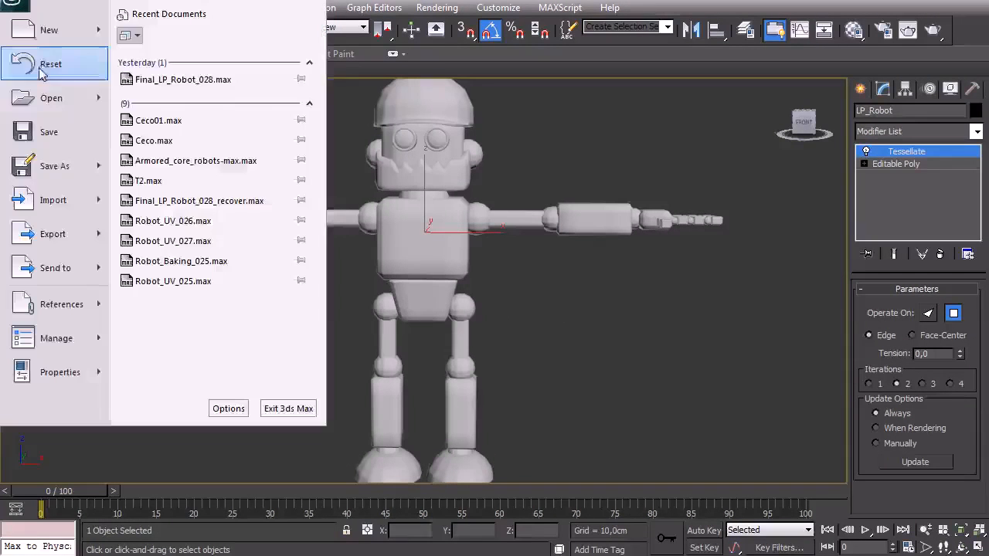
click(265, 93)
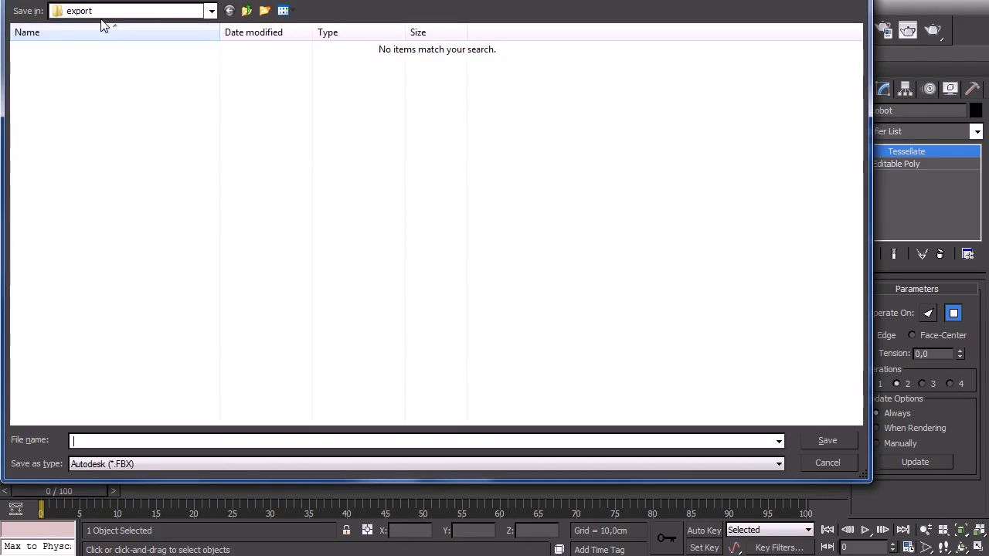
click(104, 11)
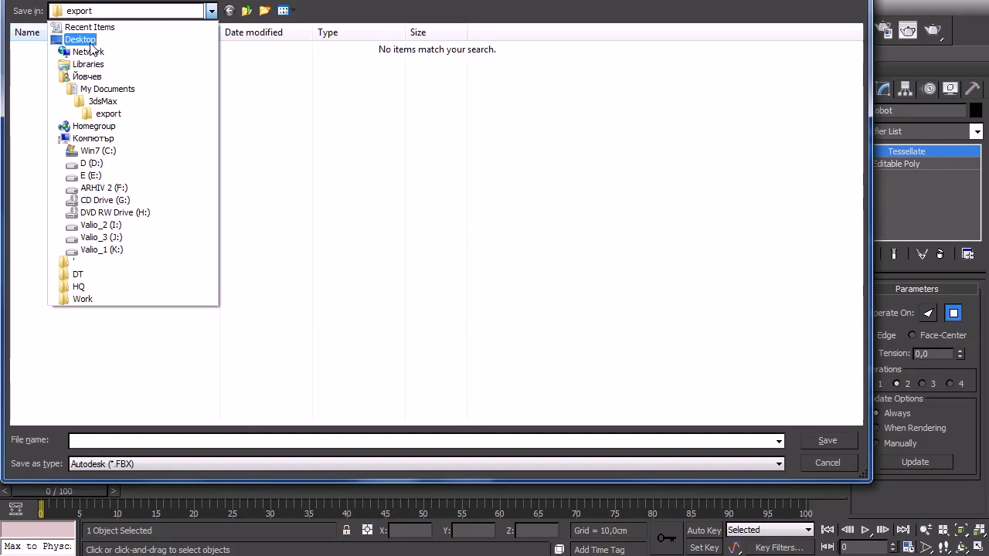
click(80, 39)
click(406, 93)
double_click(405, 92)
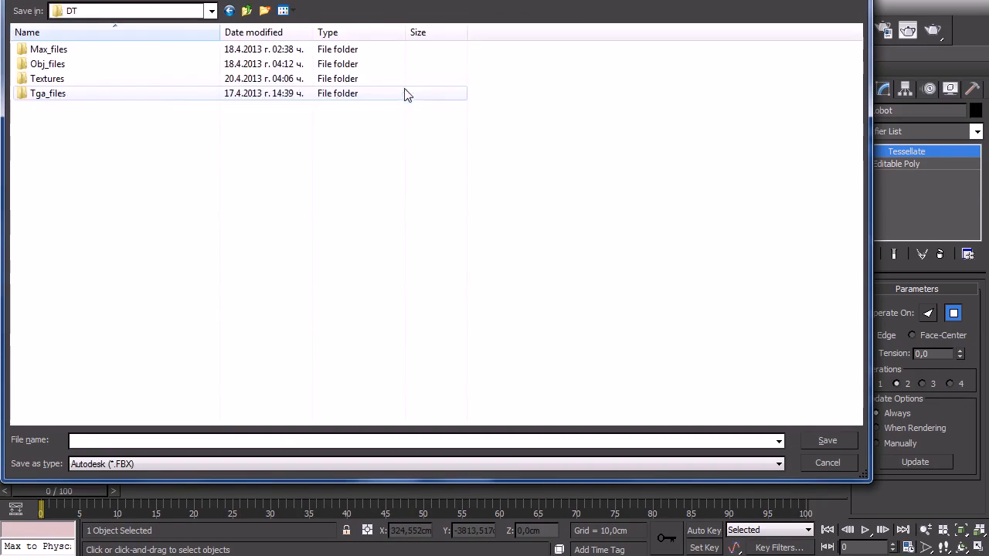
double_click(60, 64)
- Save the export in gw::OBJ-Exporter (*.OBJ) format under the file name Mudbox_Paint_Mesh
click(175, 465)
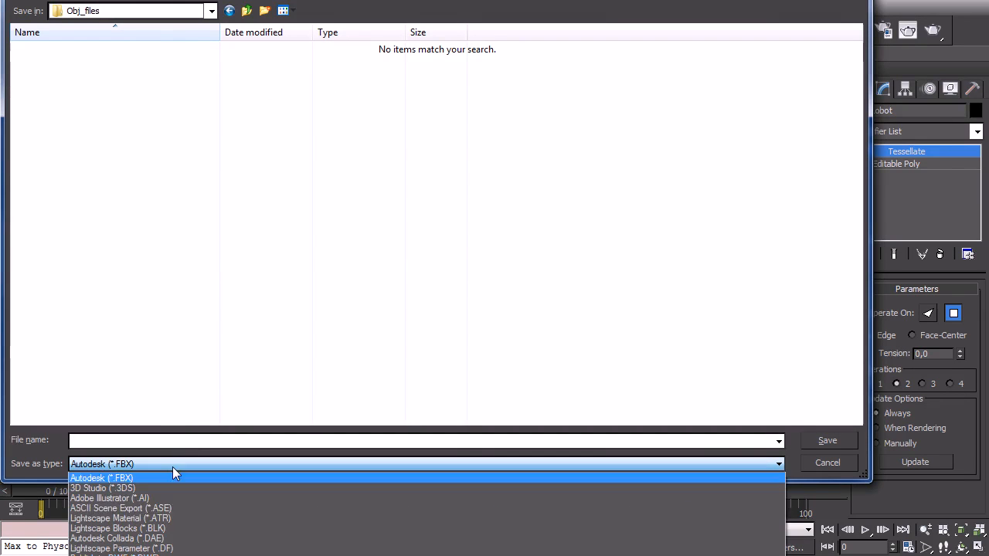
click(201, 555)
click(162, 444)
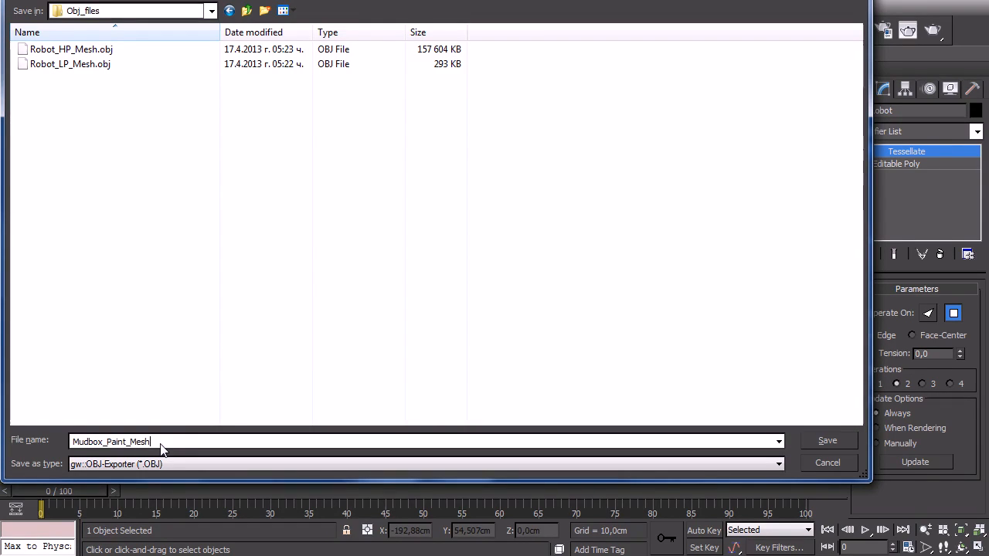
text(Mudbox_Paint_Mesh)
click(839, 435)
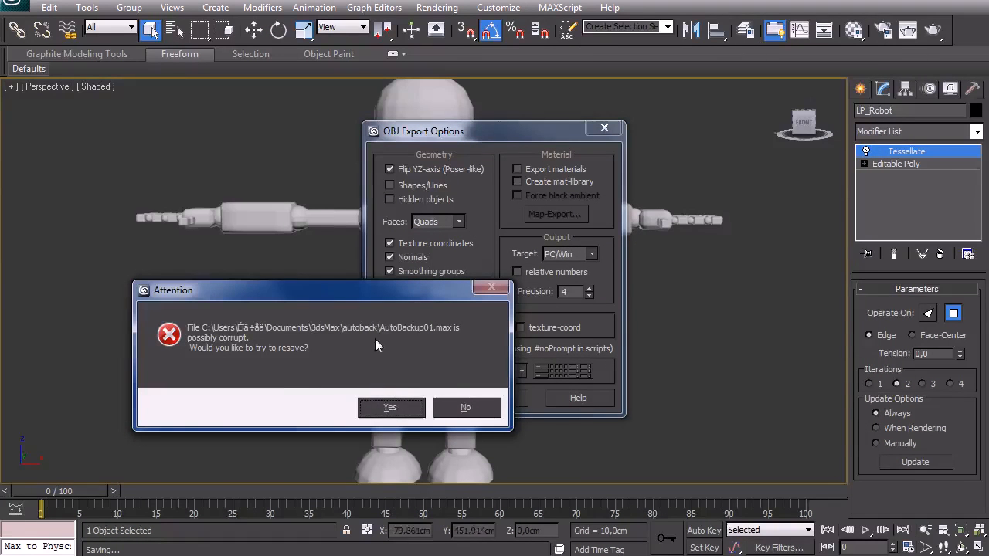
- Decline resaving the AutoBackup01.max file and complete the OBJ export with faces set to Quads
drag(350, 298, 377, 322)
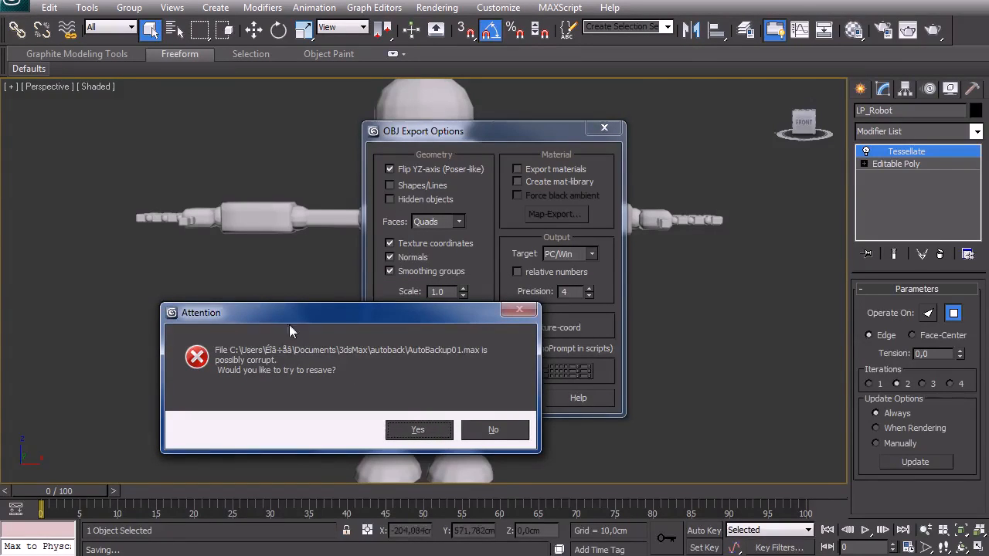
click(494, 430)
drag(494, 131, 472, 137)
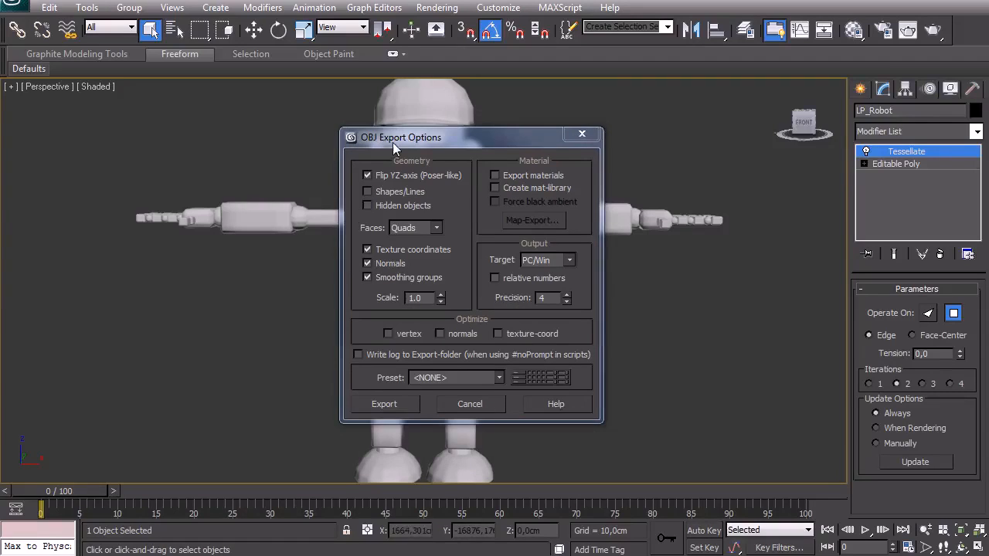
drag(377, 143, 329, 148)
click(382, 233)
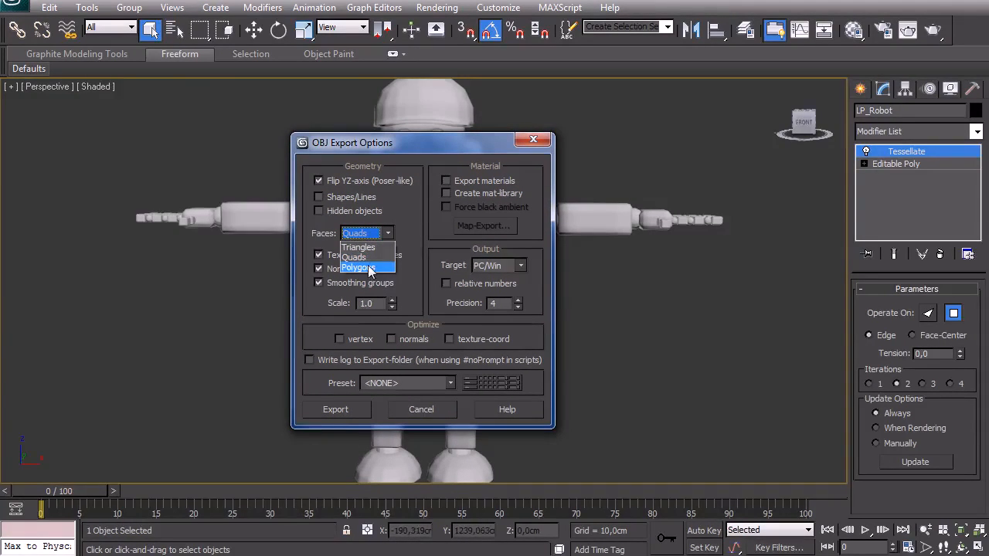
click(358, 257)
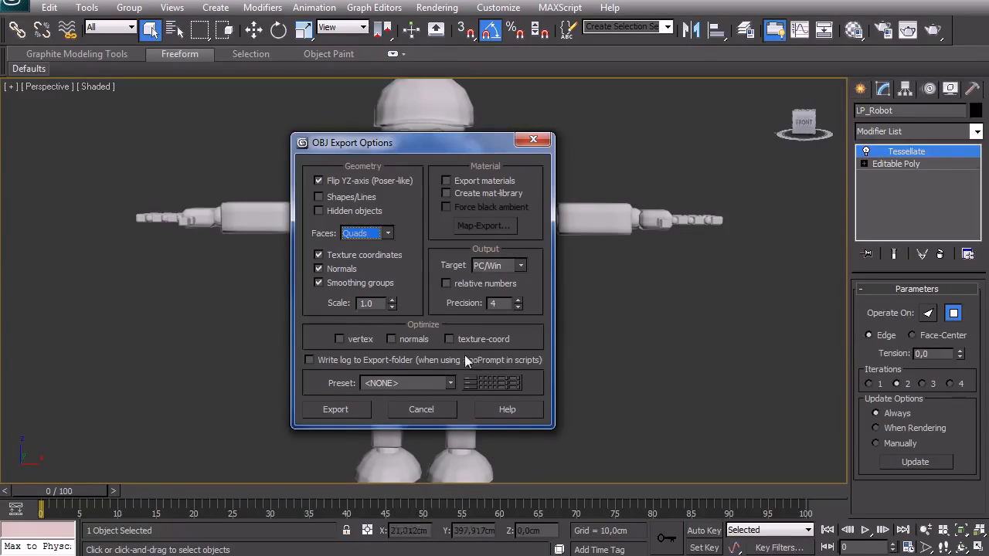
click(340, 410)
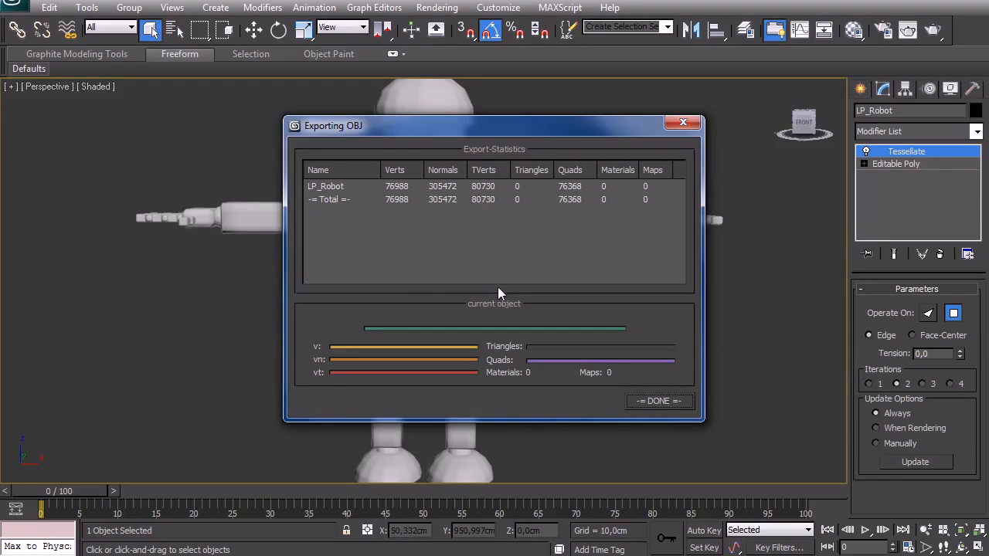
click(649, 400)
click(242, 337)
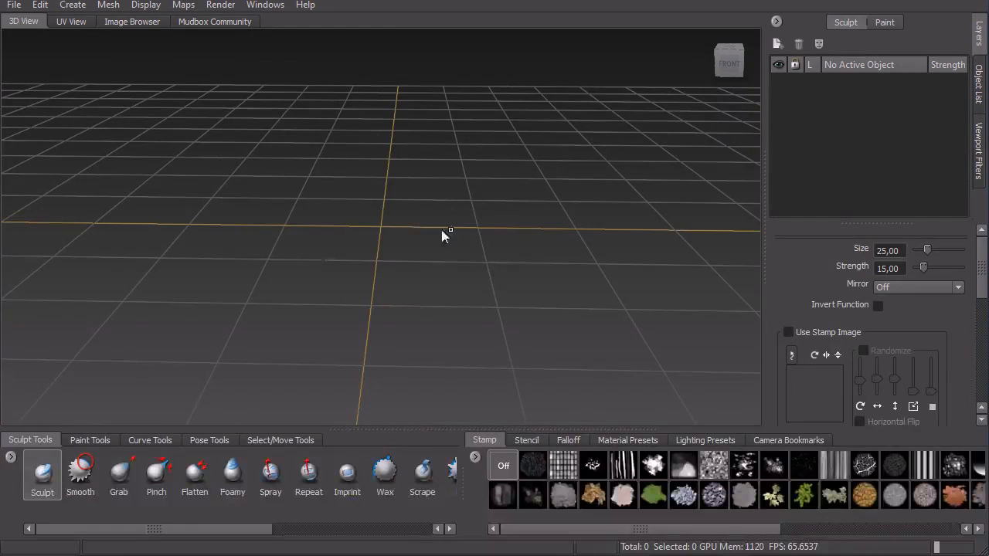
- Import Mudbox_Paint_Mesh.obj from the Desktop's DT\Obj_files folder
alt+drag(445, 235, 110, 153)
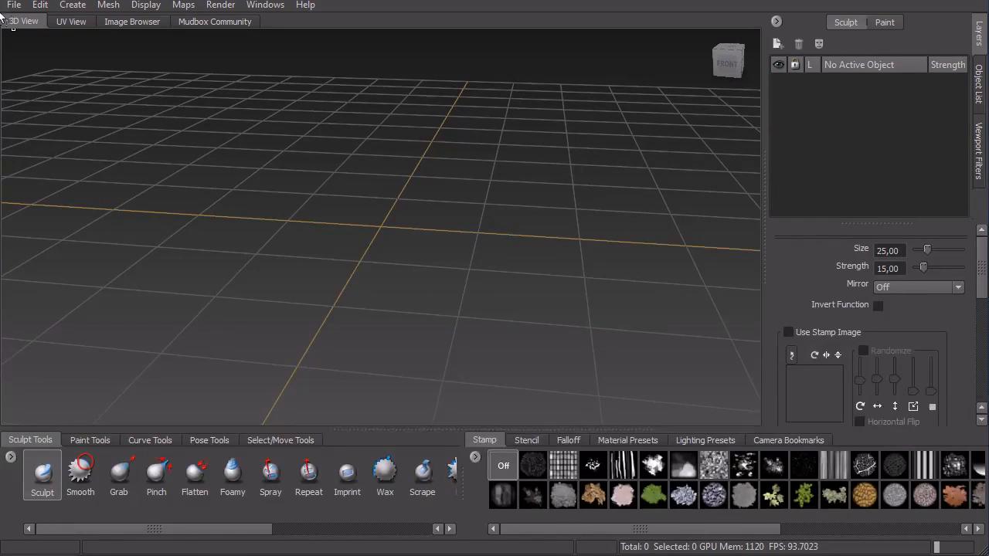
click(14, 5)
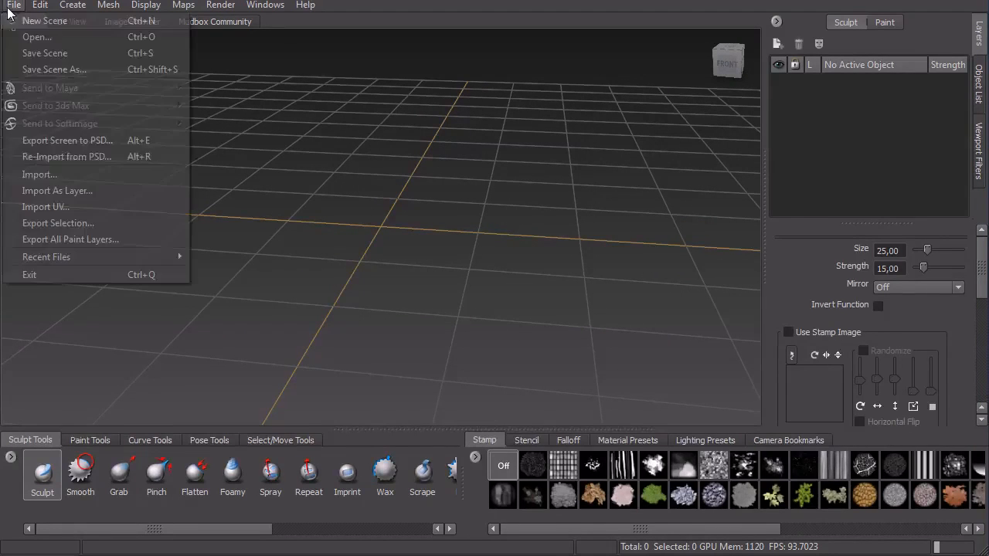
click(88, 181)
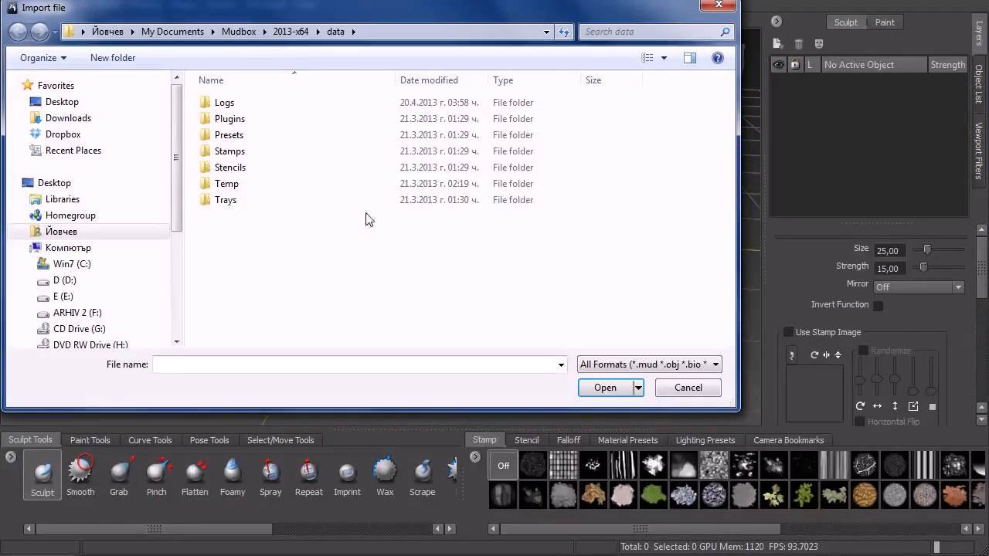
drag(175, 194, 193, 225)
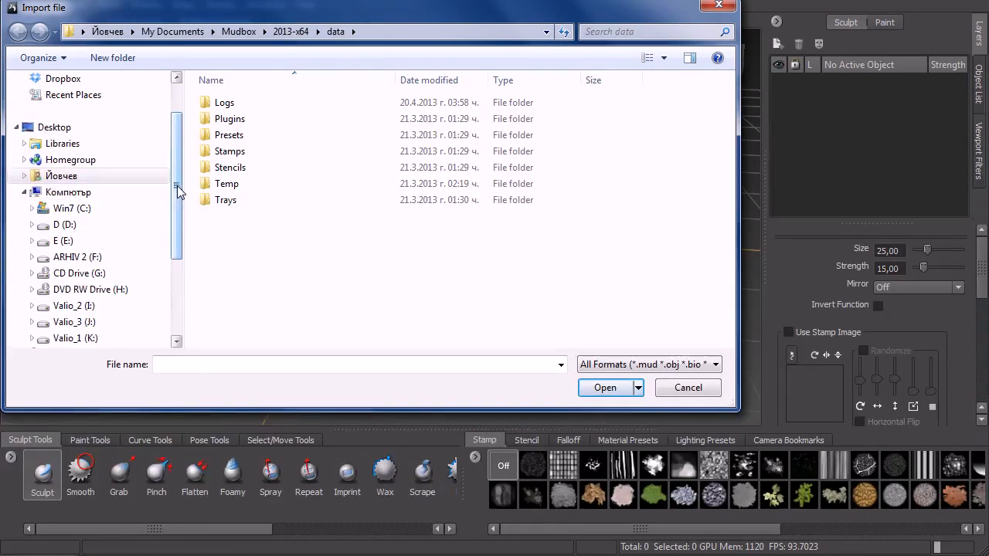
drag(177, 191, 165, 126)
click(63, 102)
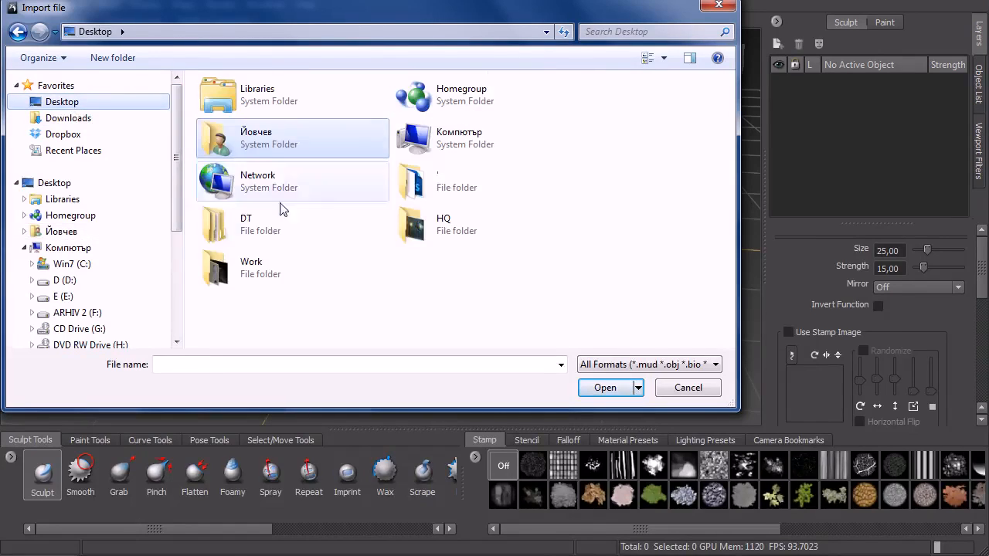
double_click(252, 225)
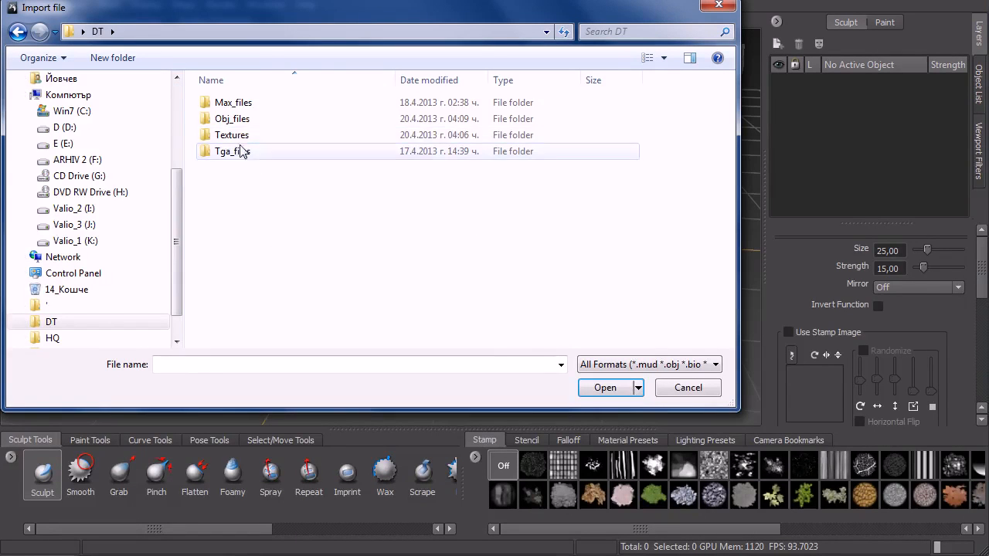
double_click(241, 120)
click(267, 106)
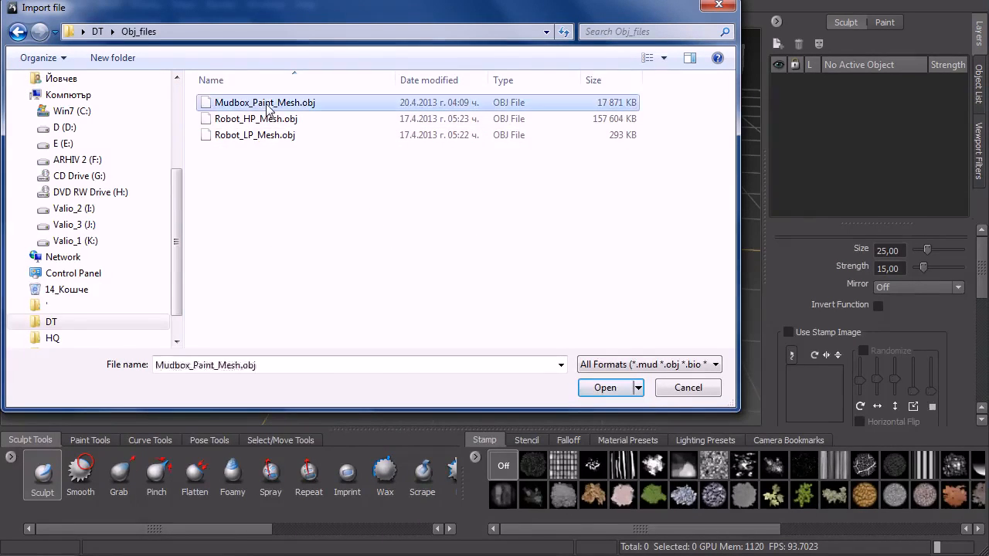
click(603, 388)
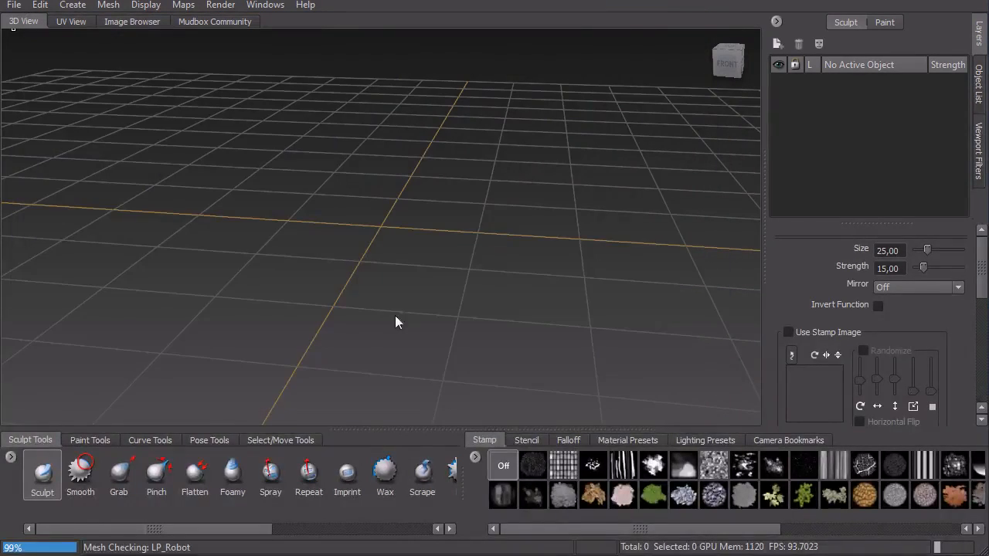
- Examine the imported robot mesh from several angles and distances, toggling its wireframe display
alt+drag(431, 295, 517, 282)
alt+right_drag(517, 282, 557, 388)
alt+drag(556, 388, 584, 373)
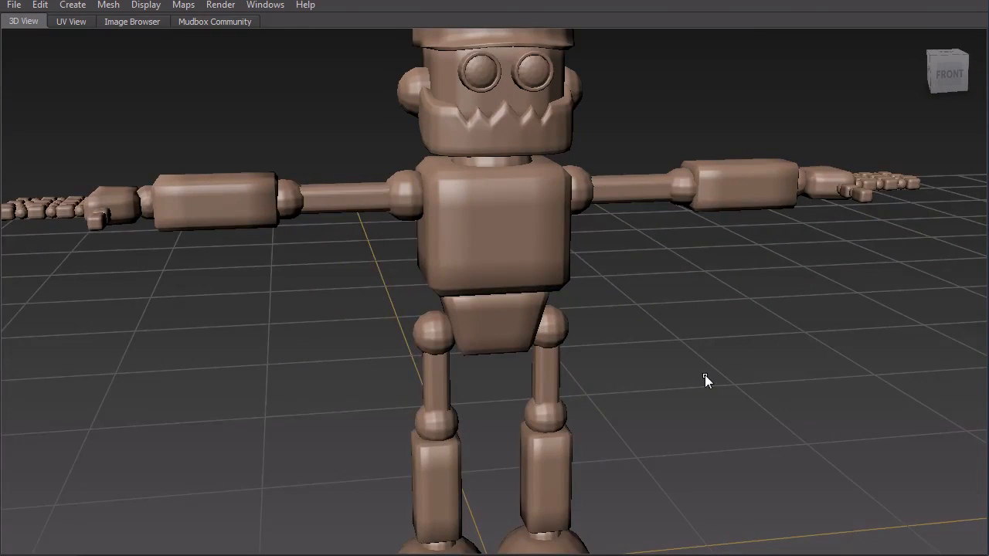
alt+drag(702, 377, 689, 370)
alt+right_drag(689, 353, 658, 309)
alt+drag(710, 331, 655, 318)
key(w)
alt+right_drag(655, 319, 688, 324)
alt+drag(688, 324, 728, 348)
alt+right_drag(728, 347, 743, 400)
alt+drag(743, 400, 645, 377)
key(w)
alt+right_drag(643, 372, 666, 132)
alt+drag(740, 417, 700, 419)
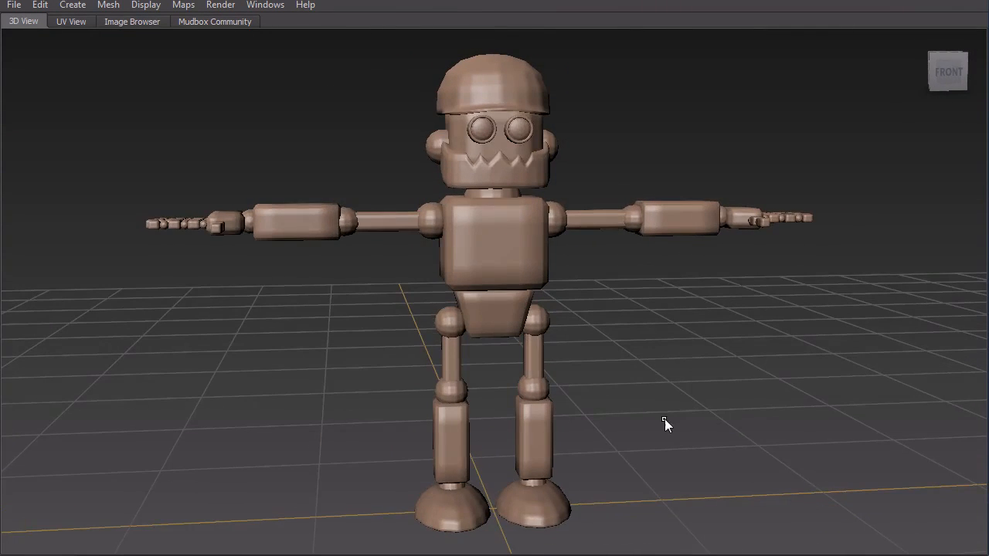
key(Tab)
alt+drag(606, 296, 573, 270)
alt+right_drag(574, 270, 569, 315)
mouse_move(570, 315)
alt+mouse_down()
mouse_move(771, 333)
mouse_move(699, 342)
mouse_move(553, 312)
mouse_move(567, 301)
mouse_move(564, 317)
mouse_move(546, 308)
mouse_move(309, 314)
mouse_move(578, 313)
alt+mouse_up()
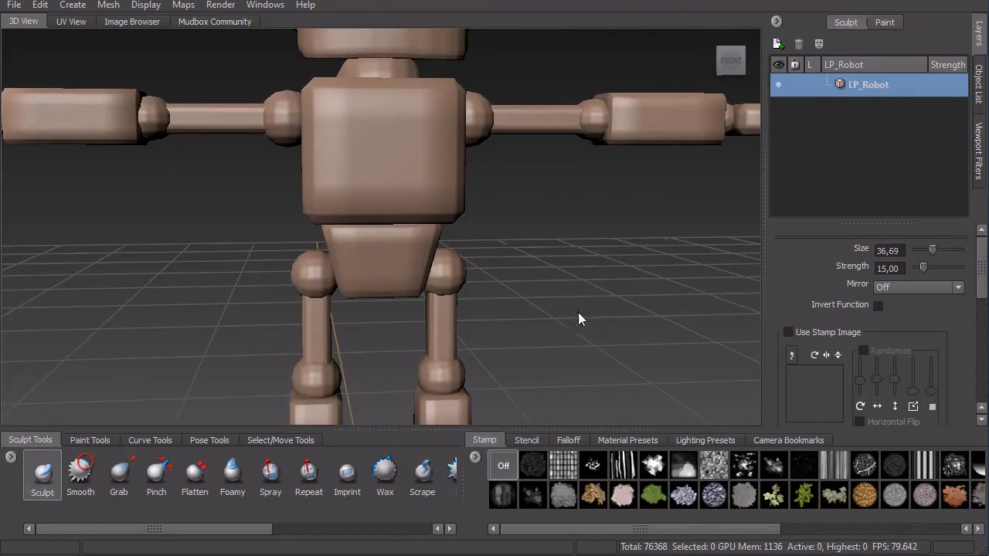
alt+drag(576, 269, 564, 299)
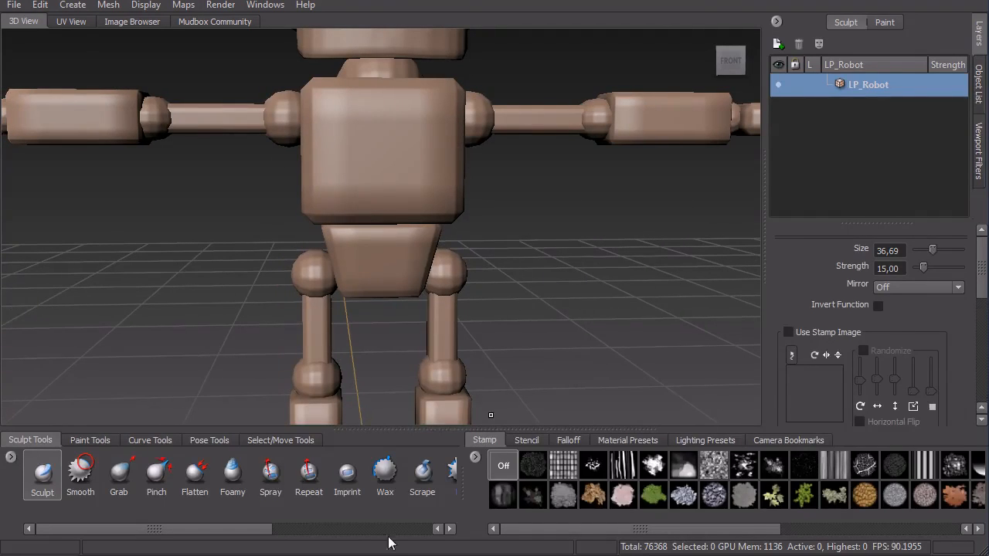
- Switch to Photoshop and try Clone Stamp strokes over the riveted panel of the R_Diffuse.tga texture before returning to Mudbox
key(alt+Tab)
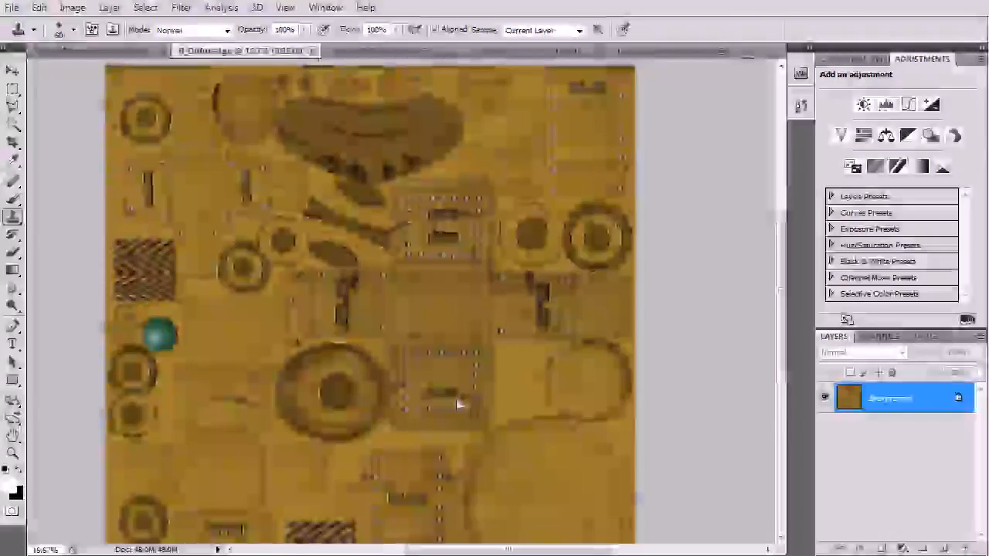
alt+scroll(456, 398, up, 3)
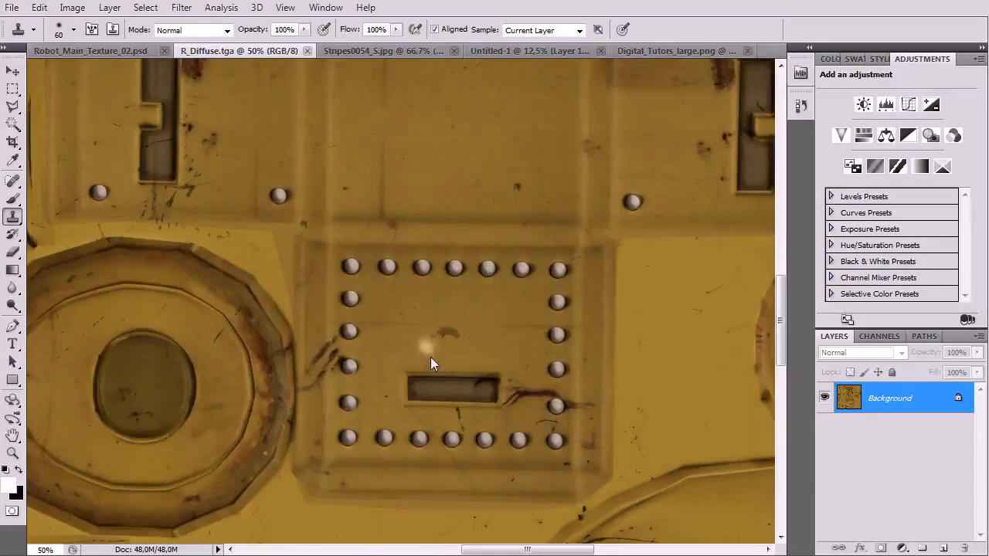
mouse_move(389, 363)
mouse_down()
mouse_move(528, 402)
mouse_move(378, 330)
mouse_up()
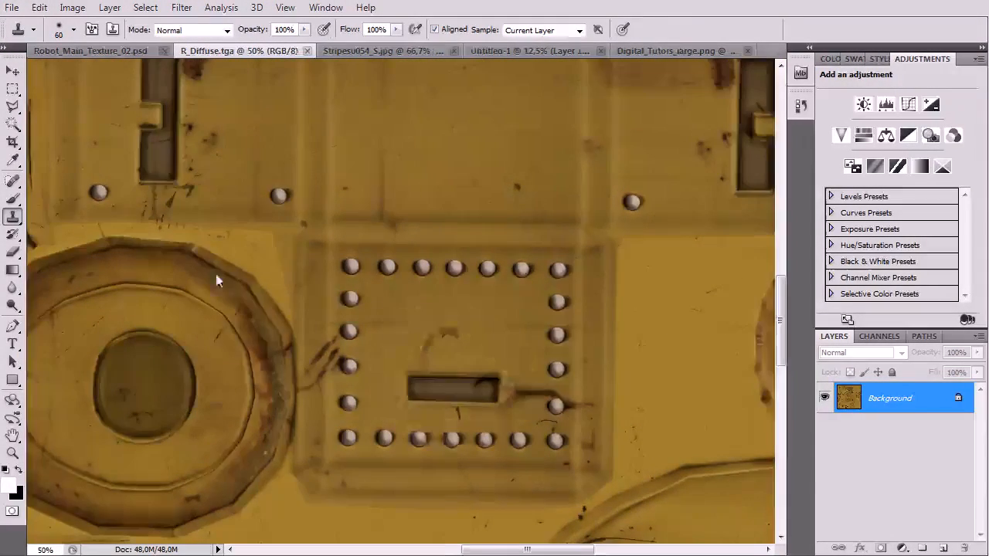
key(ctrl+z)
drag(210, 291, 411, 433)
mouse_move(426, 258)
mouse_down()
mouse_move(540, 484)
mouse_move(446, 214)
mouse_up()
drag(444, 278, 372, 419)
key(ctrl+z)
drag(425, 325, 377, 267)
mouse_move(531, 313)
mouse_down()
mouse_move(603, 441)
mouse_move(537, 328)
mouse_up()
key(ctrl+z)
mouse_move(283, 261)
mouse_down()
mouse_move(404, 410)
mouse_move(485, 466)
mouse_up()
mouse_move(332, 533)
mouse_down()
mouse_move(464, 413)
mouse_move(479, 313)
mouse_move(601, 224)
mouse_up()
drag(462, 368, 377, 253)
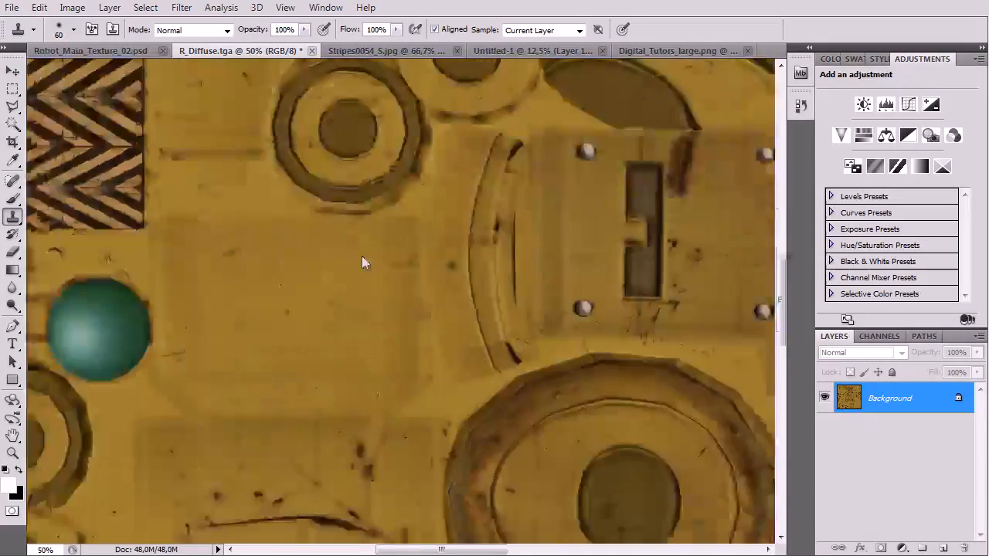
drag(379, 353, 347, 340)
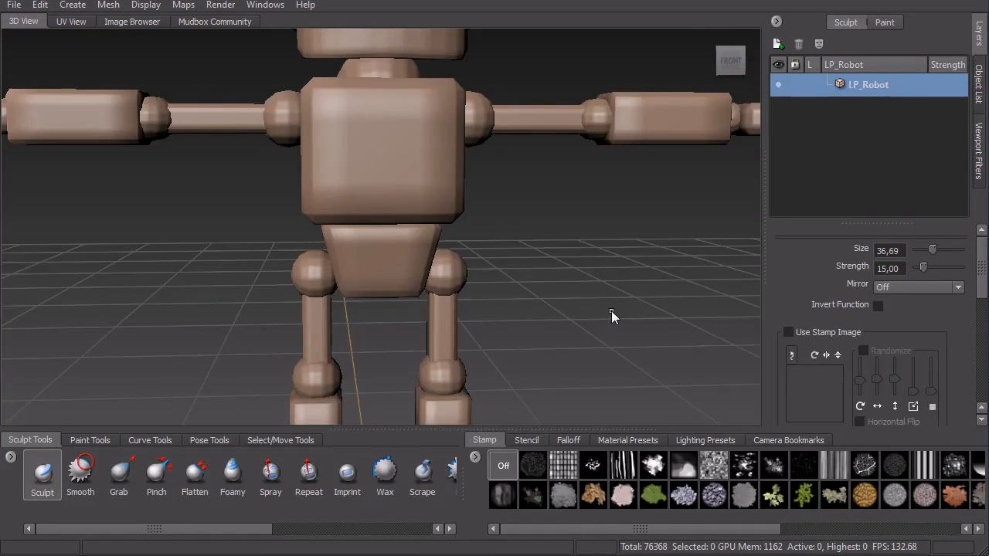
- Show the robot's paint layers and open R_Normal.tga from the Desktop's DT\Textures folder as an imported layer
alt+drag(610, 310, 585, 316)
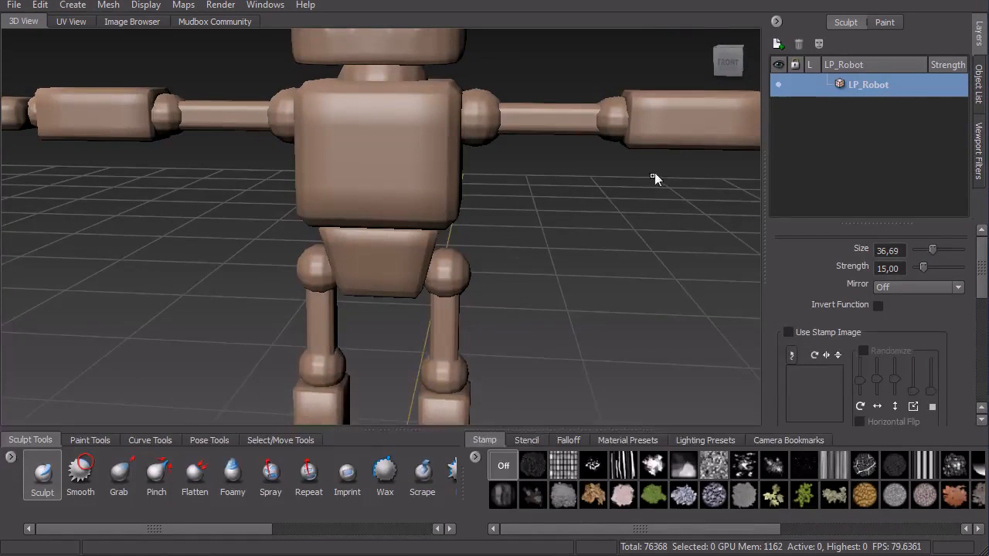
click(889, 28)
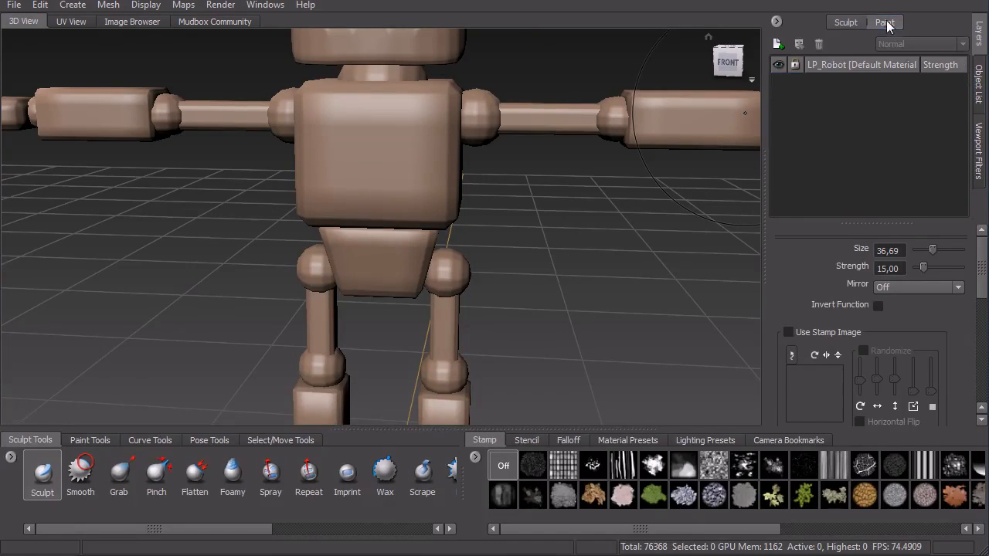
click(781, 20)
click(844, 237)
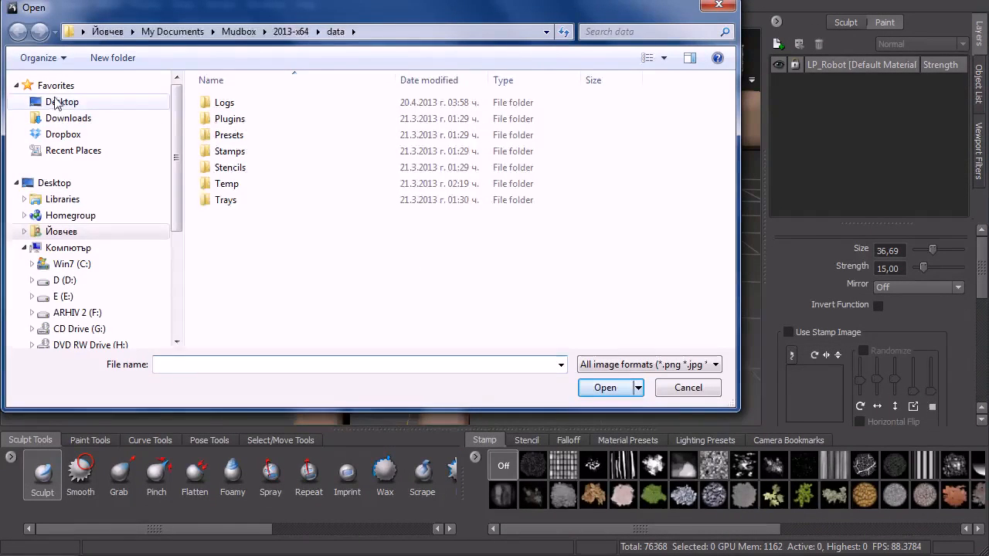
click(54, 102)
double_click(263, 236)
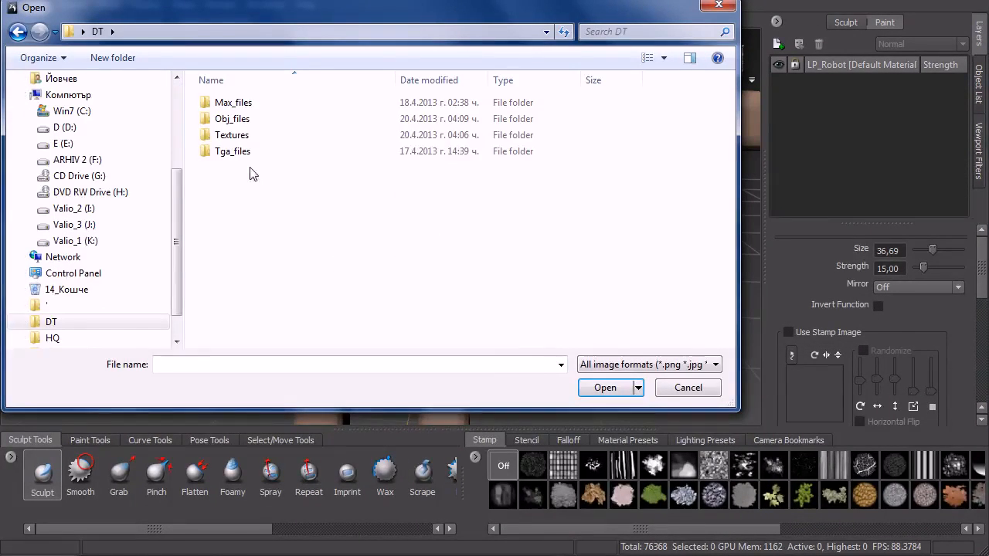
double_click(232, 135)
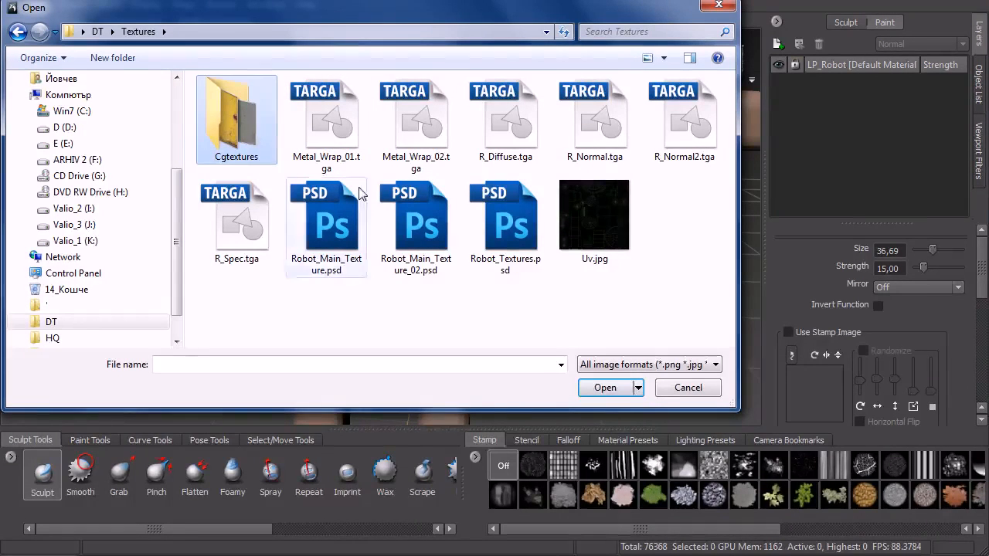
click(606, 387)
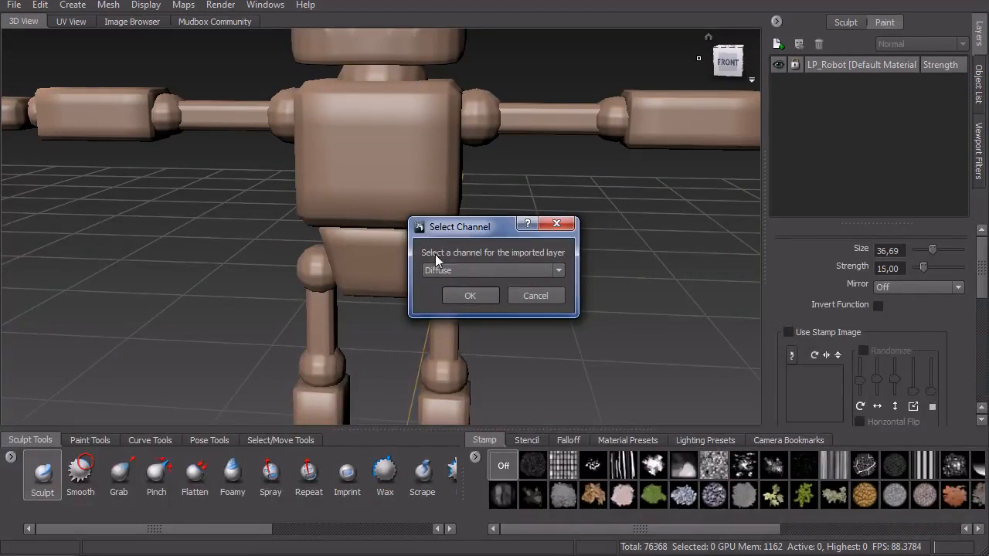
- Assign the imported R_Normal layer to the Normal Map channel
click(491, 272)
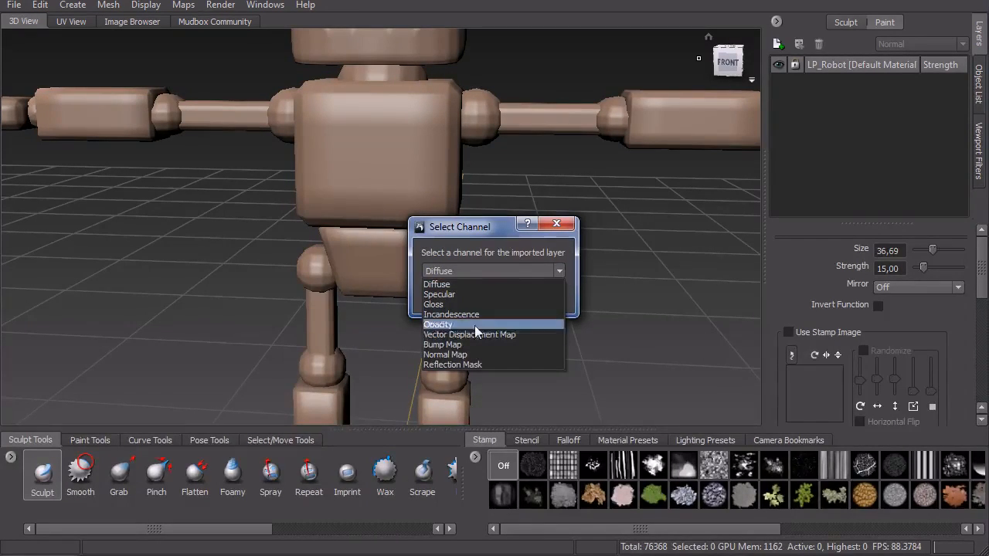
click(464, 355)
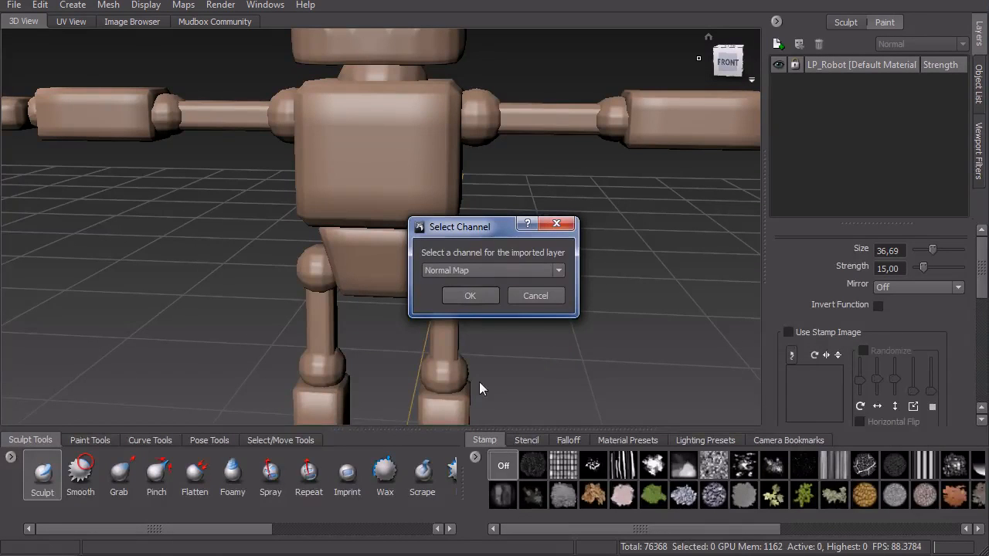
click(470, 296)
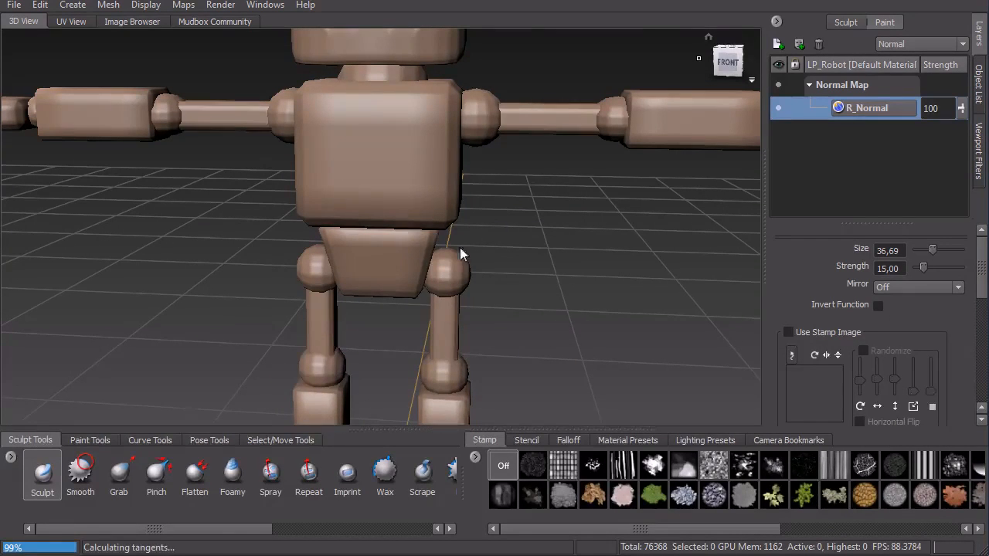
- Examine the normal map's rivets and panel details on the robot's body up close, toggling the wireframe display
alt+drag(525, 258, 519, 278)
alt+right_drag(519, 278, 491, 179)
alt+middle_drag(490, 179, 492, 198)
alt+drag(531, 247, 533, 218)
alt+right_drag(533, 218, 544, 273)
alt+middle_drag(544, 273, 585, 245)
alt+right_drag(585, 245, 592, 280)
alt+drag(591, 280, 571, 286)
alt+right_drag(571, 286, 536, 209)
alt+drag(536, 209, 549, 311)
key(w)
mouse_move(553, 262)
alt+mouse_down()
mouse_move(604, 265)
mouse_move(548, 205)
mouse_move(555, 269)
mouse_move(541, 266)
alt+mouse_up()
alt+right_drag(541, 267, 634, 361)
mouse_move(634, 361)
alt+mouse_down()
mouse_move(596, 371)
mouse_move(618, 371)
alt+mouse_up()
alt+middle_drag(618, 372, 535, 176)
alt+drag(397, 236, 42, 146)
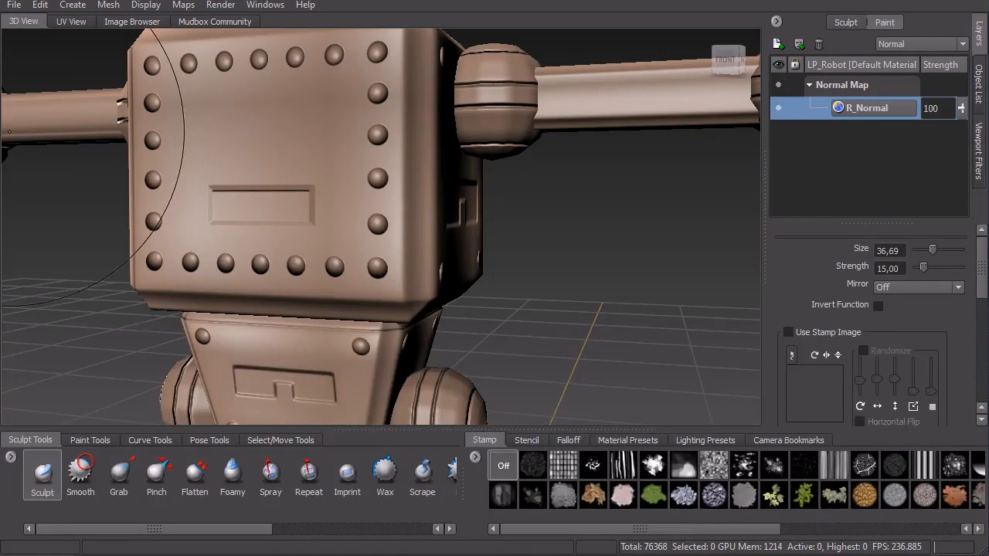
- Examine the normal-mapped robot from the front, then close up on its head
alt+drag(549, 274, 603, 286)
alt+right_drag(605, 286, 527, 127)
alt+drag(550, 259, 560, 259)
alt+middle_drag(541, 234, 546, 331)
alt+drag(558, 185, 550, 185)
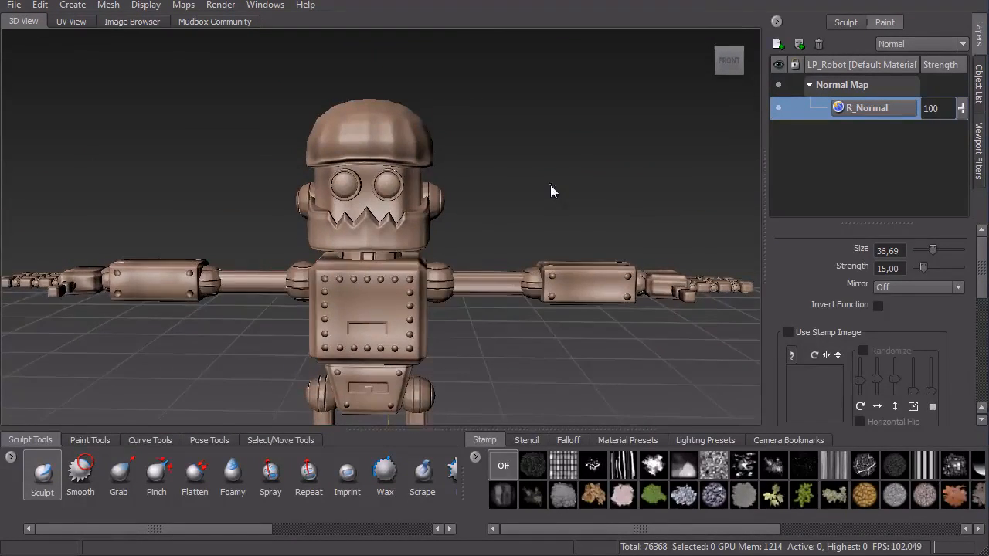
alt+right_drag(550, 185, 572, 282)
alt+drag(578, 188, 595, 223)
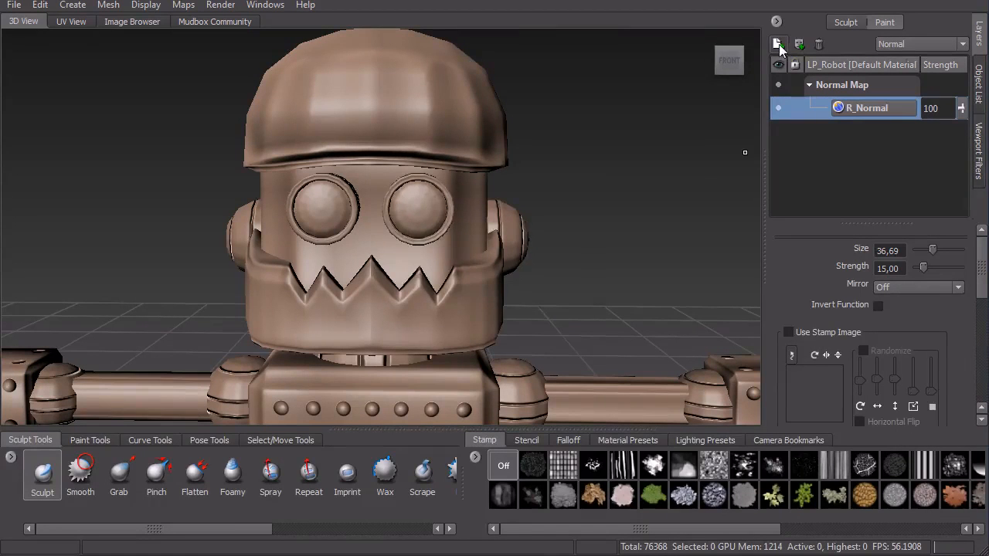
- Create a paint layer at size 4096, saved as Targa [8 bit, RGBA], in the Diffuse channel
click(777, 44)
click(577, 249)
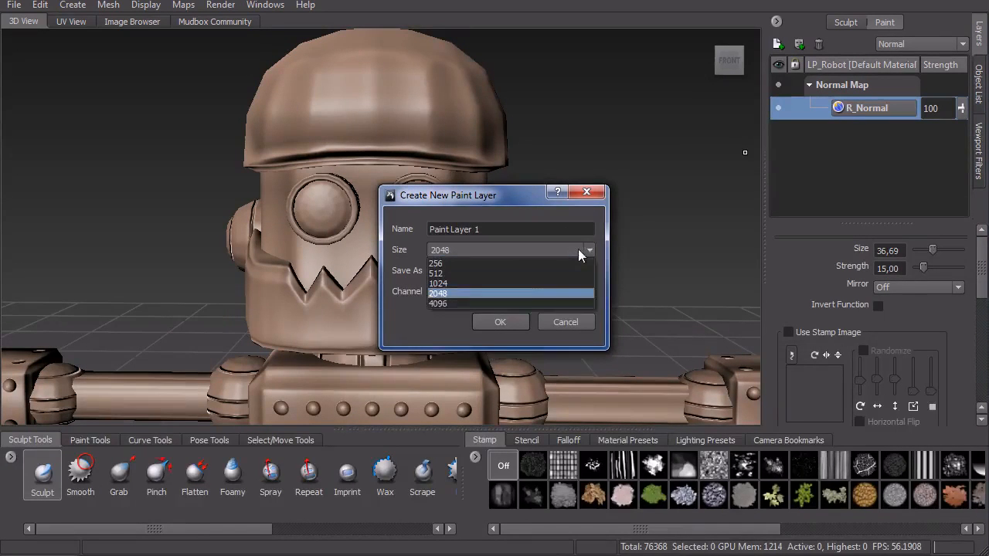
click(484, 304)
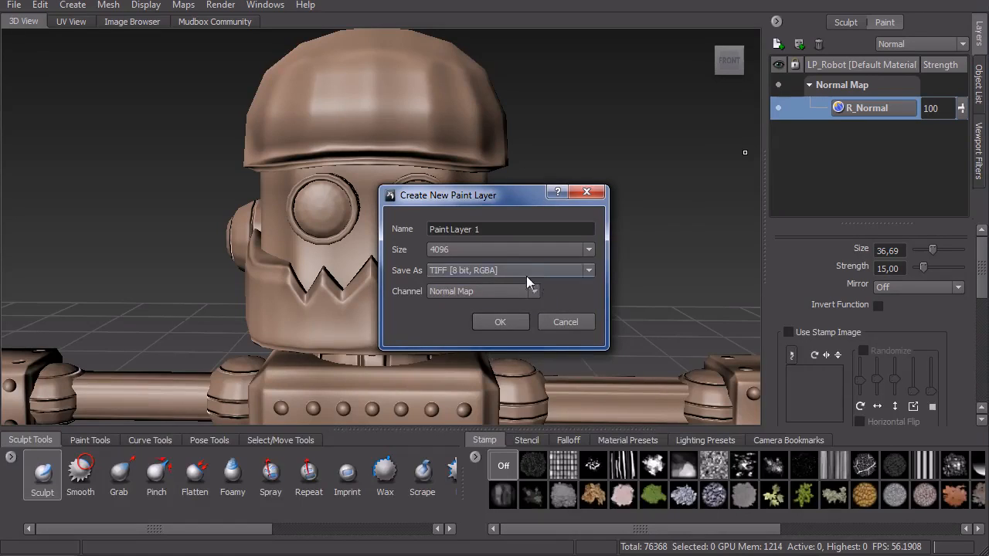
click(523, 271)
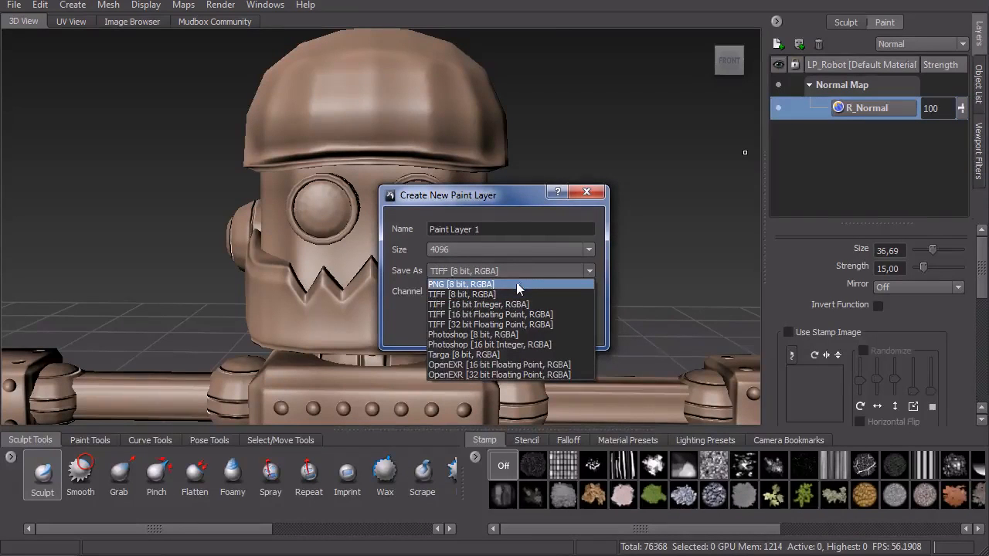
click(517, 283)
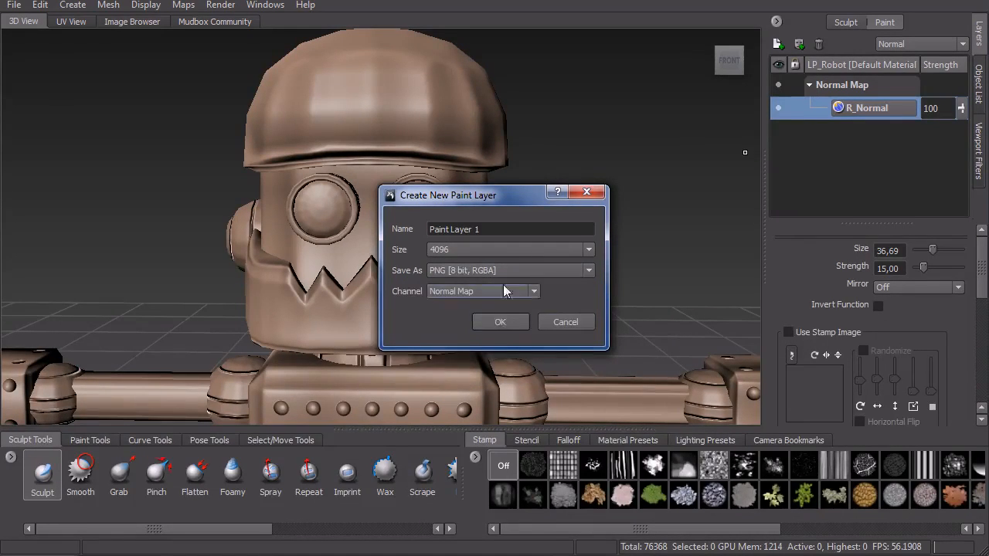
click(513, 270)
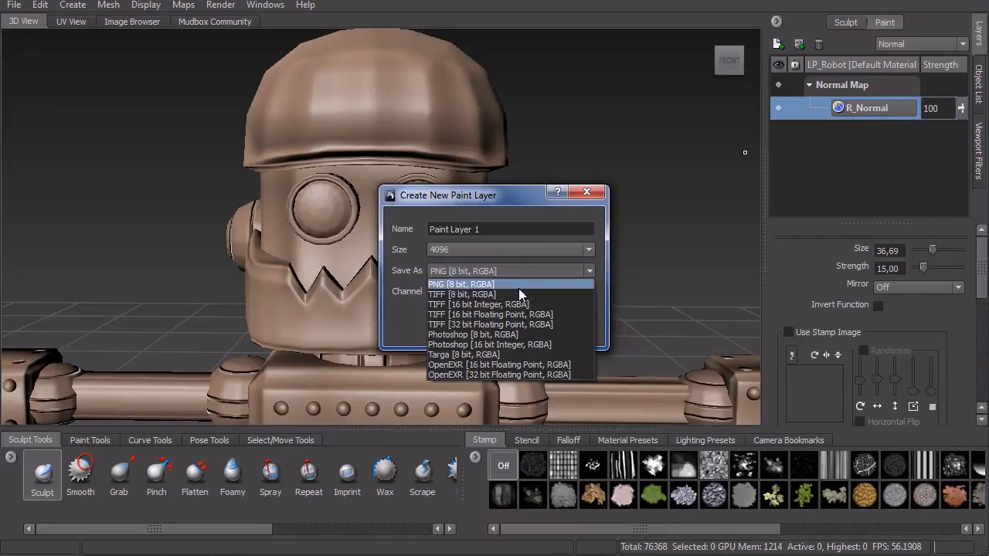
click(510, 353)
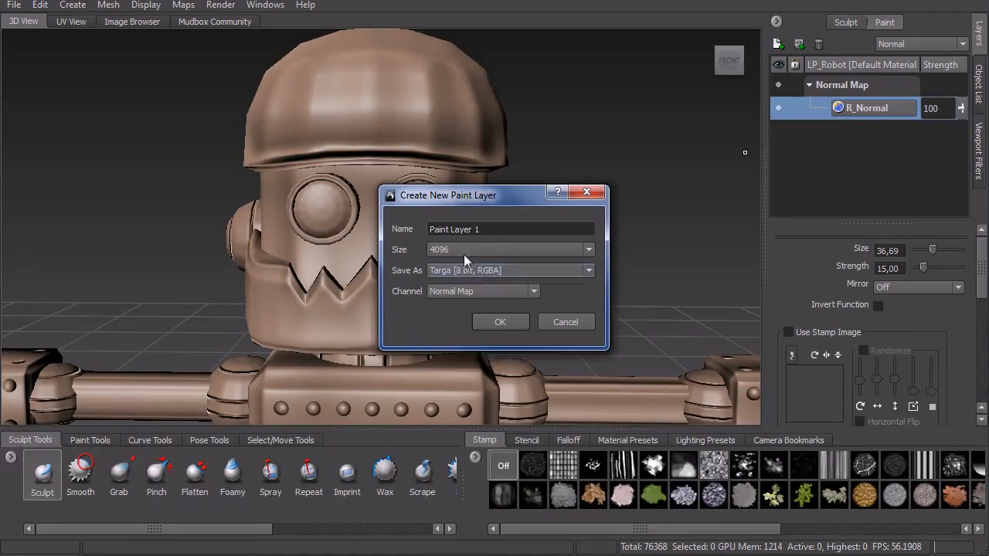
click(499, 294)
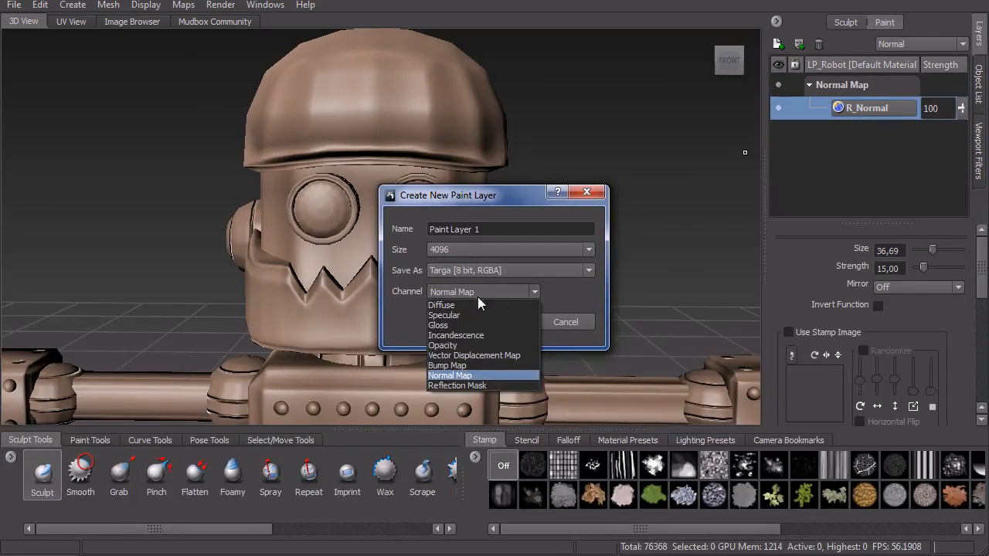
click(444, 305)
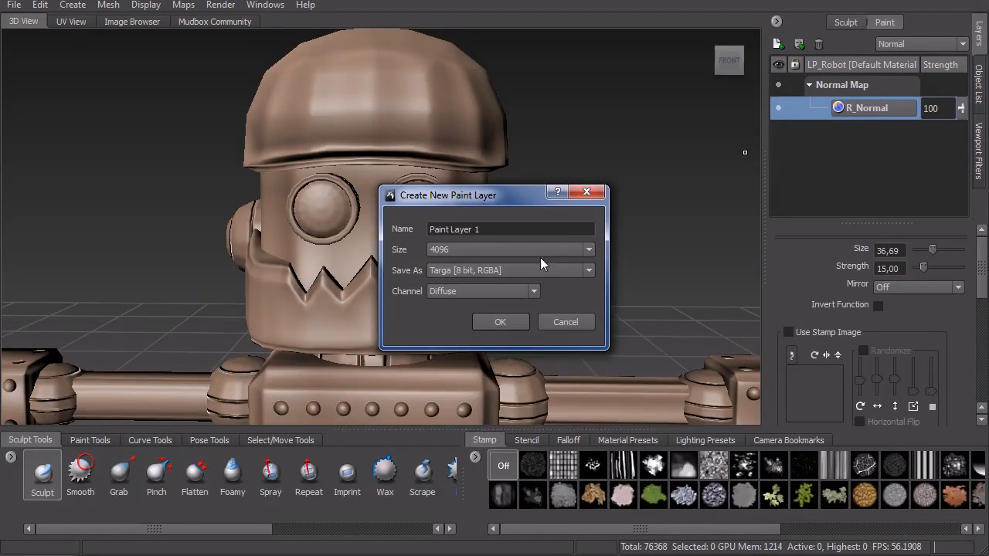
click(501, 322)
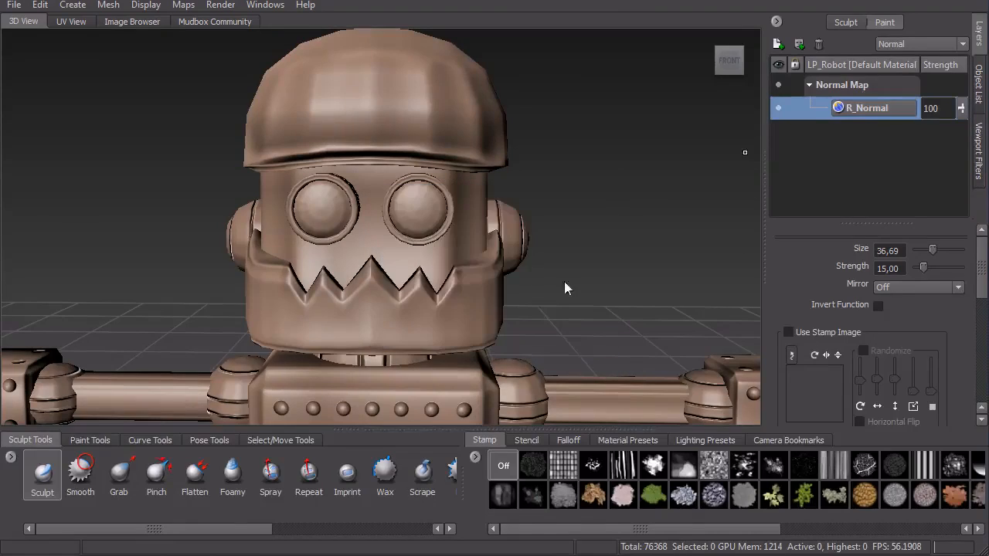
- Examine the robot's torso and legs up close, the whole figure from afar, and its upper body from the front
alt+right_drag(596, 270, 590, 143)
mouse_move(564, 205)
alt+mouse_down()
mouse_move(559, 185)
mouse_move(568, 199)
alt+mouse_up()
alt+middle_drag(561, 297, 556, 143)
alt+right_drag(550, 267, 568, 320)
alt+drag(587, 301, 544, 278)
alt+drag(605, 232, 610, 272)
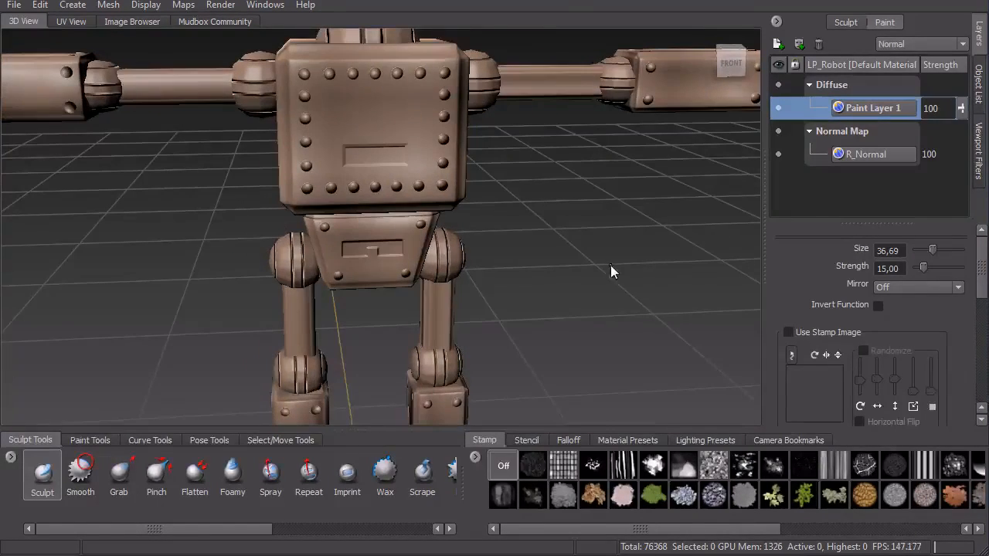
alt+right_drag(627, 224, 609, 150)
alt+drag(625, 243, 620, 238)
alt+right_drag(621, 238, 543, 132)
alt+drag(543, 133, 543, 129)
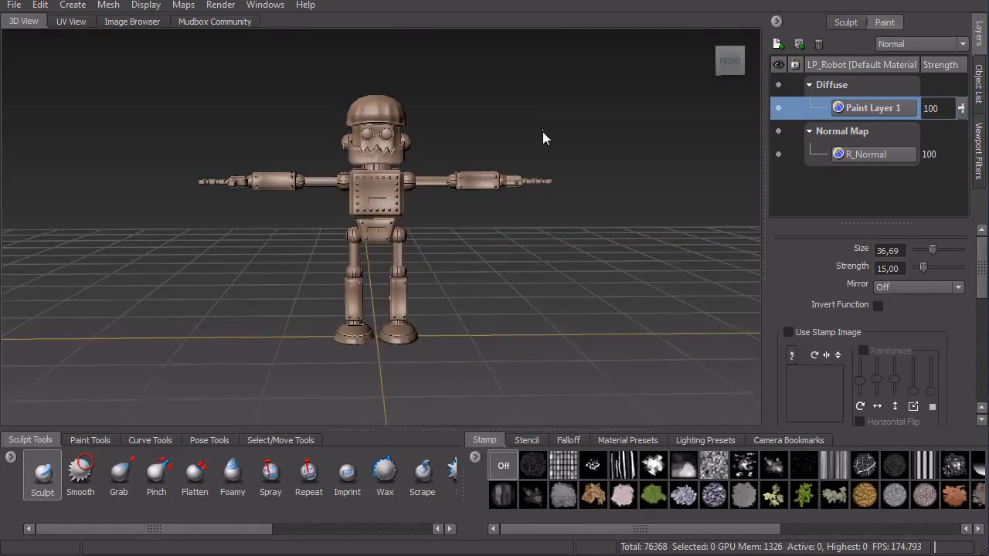
alt+right_drag(542, 130, 566, 196)
alt+middle_drag(566, 196, 562, 231)
alt+right_drag(562, 232, 546, 250)
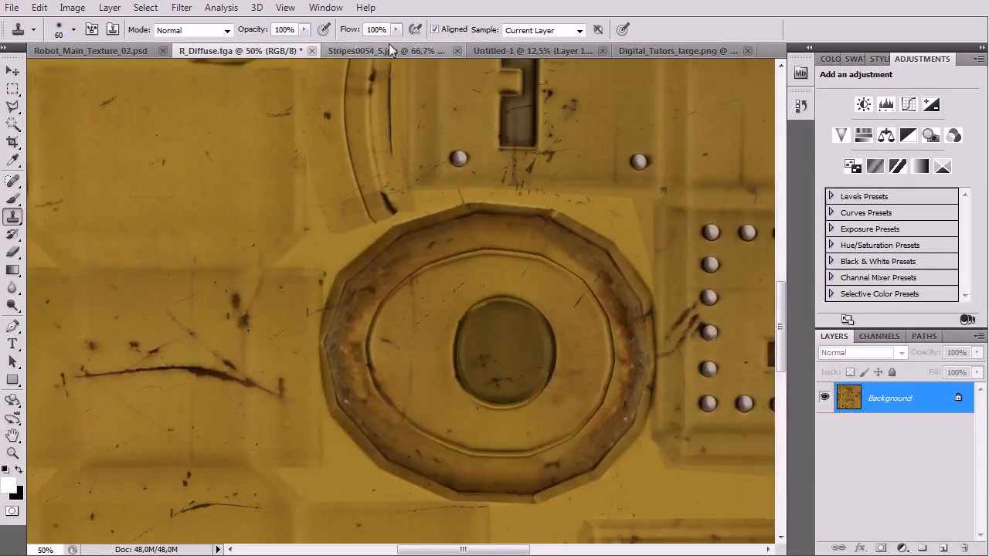
- Switch to Photoshop and resize the R_Diffuse.tga image to 2048 pixels
key(ctrl+minus)
key(ctrl+minus)
key(ctrl+minus)
key(ctrl+minus)
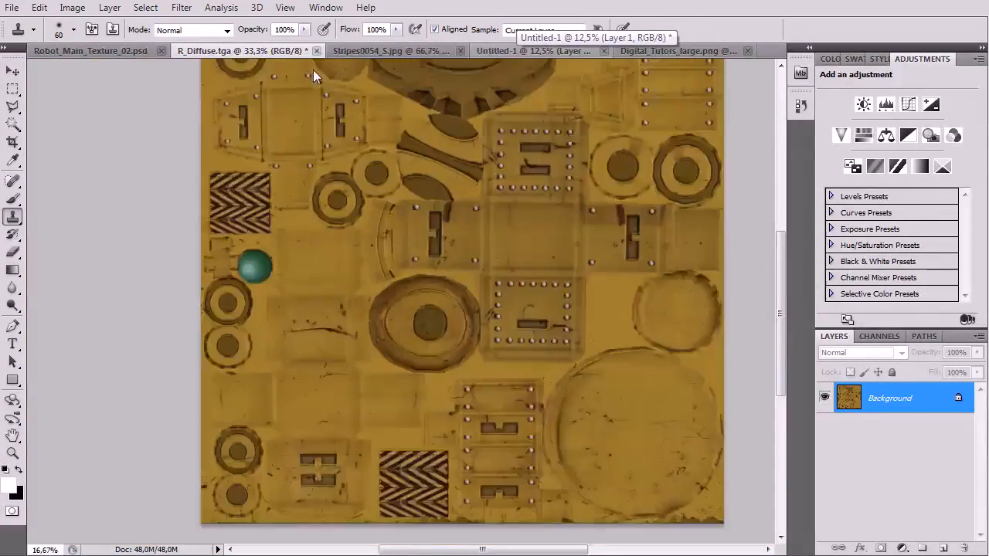
key(ctrl+plus)
key(ctrl+minus)
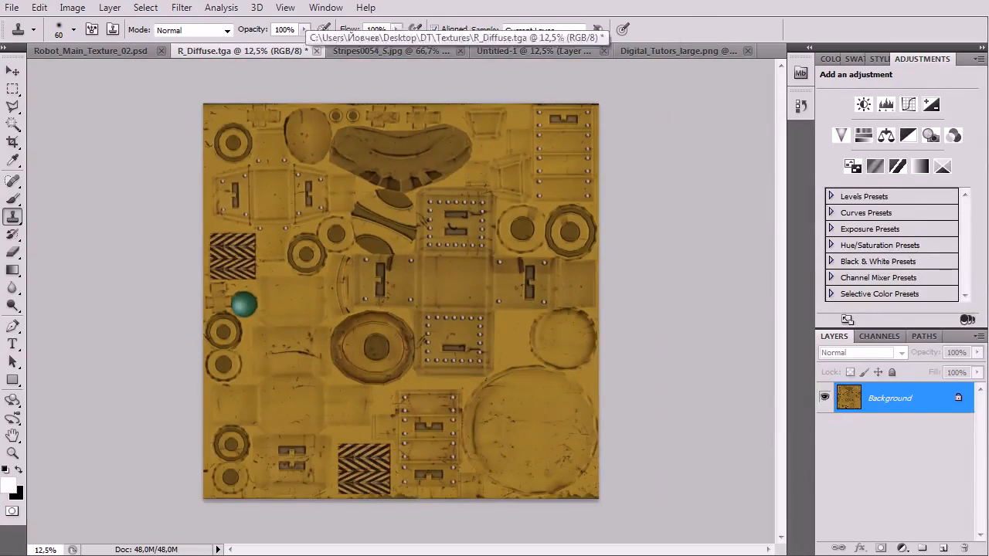
click(69, 10)
click(87, 121)
text(2048)
key(Return)
- Apply the Sharpen filter to the resized diffuse texture
key(ctrl+plus)
key(ctrl+plus)
click(183, 8)
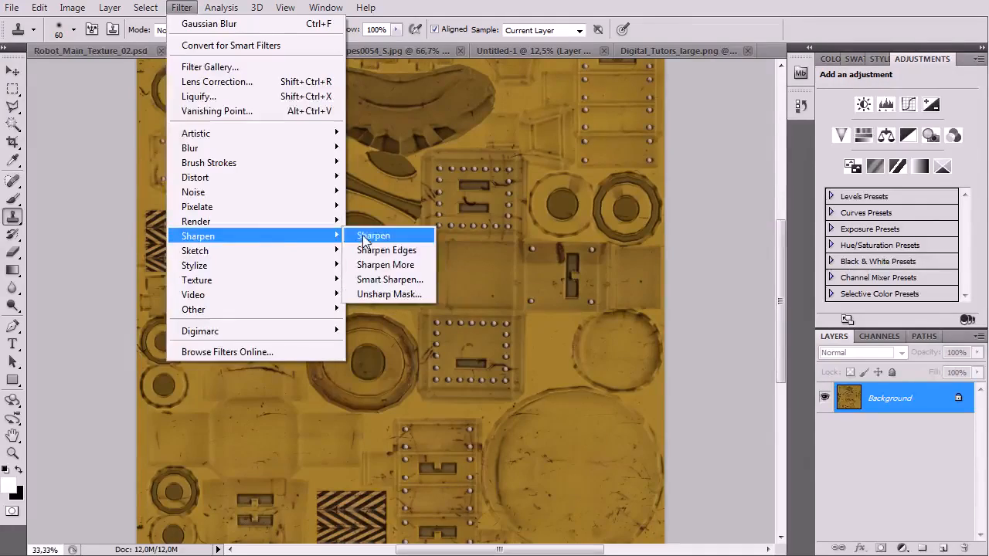
mouse_move(338, 237)
click(369, 237)
- Save the diffuse texture as a JPEG named Quick_Diff_Temp in the Textures folder, at quality 10 with the Baseline ("Standard") format option
click(12, 8)
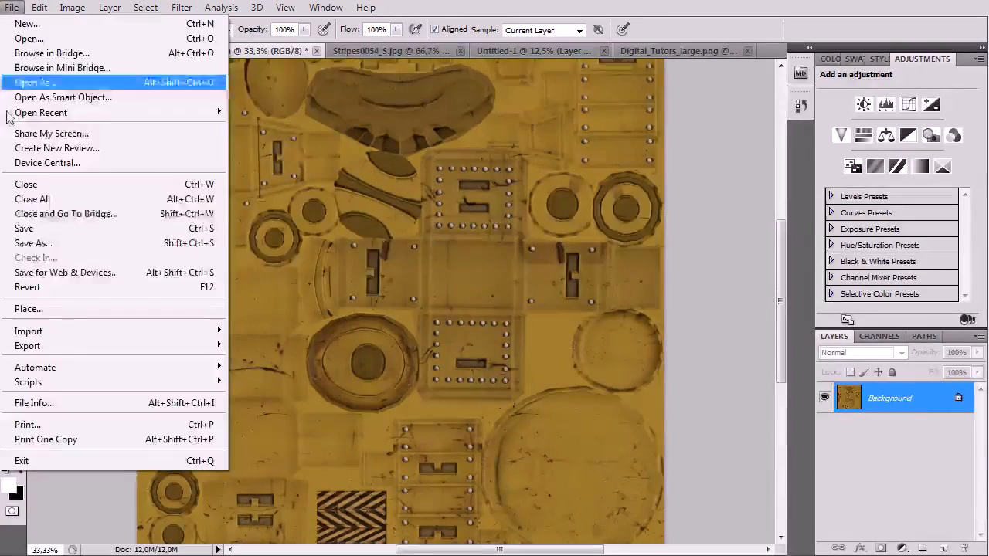
click(40, 306)
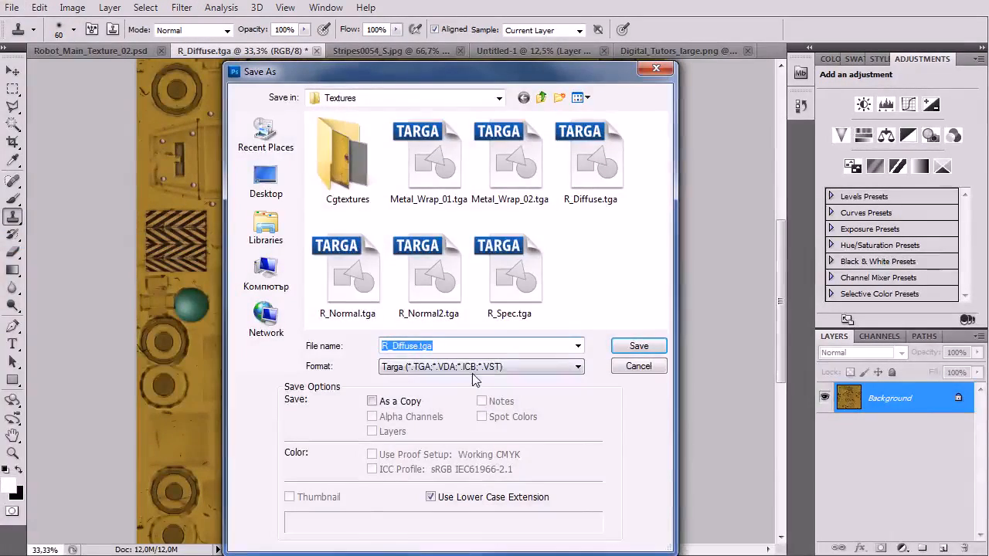
click(473, 366)
key(j)
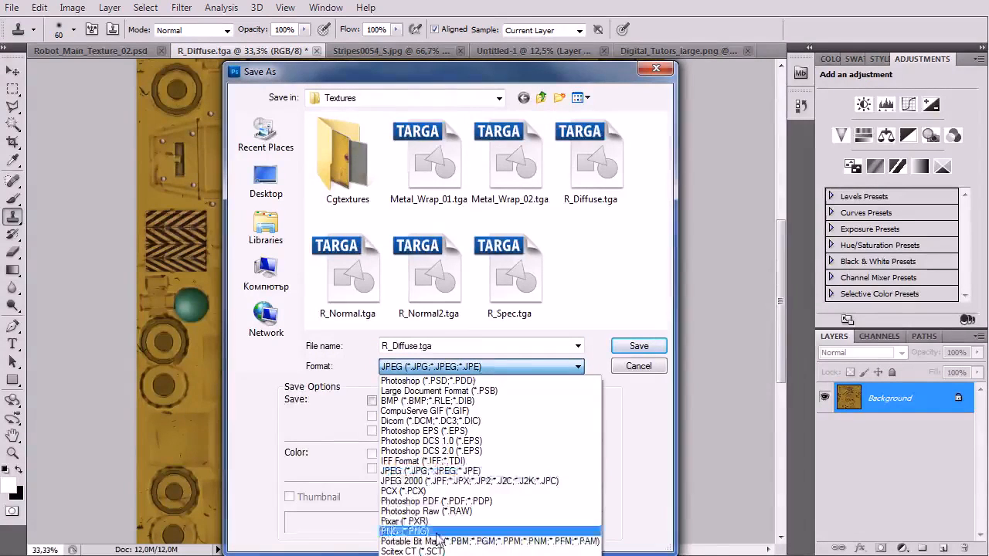
click(446, 472)
click(465, 346)
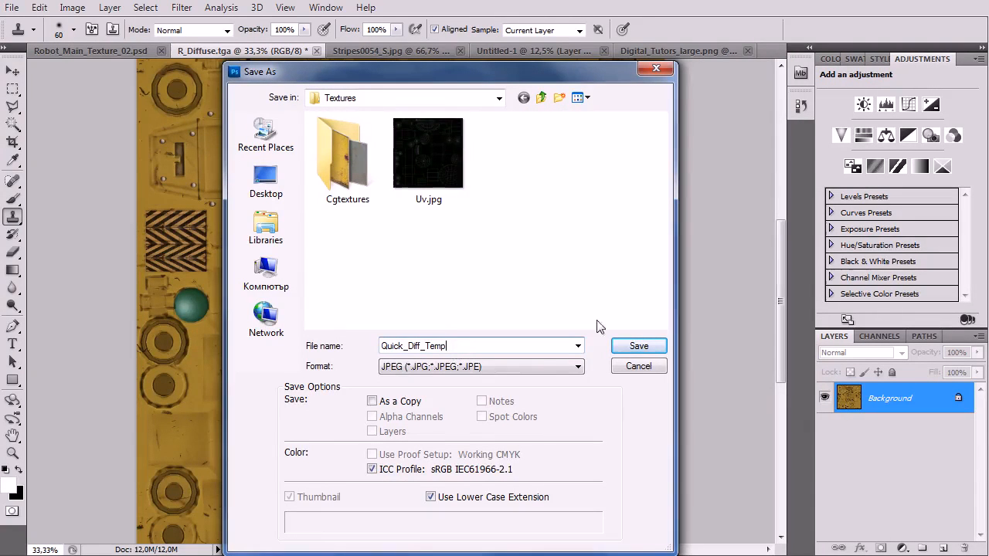
click(639, 346)
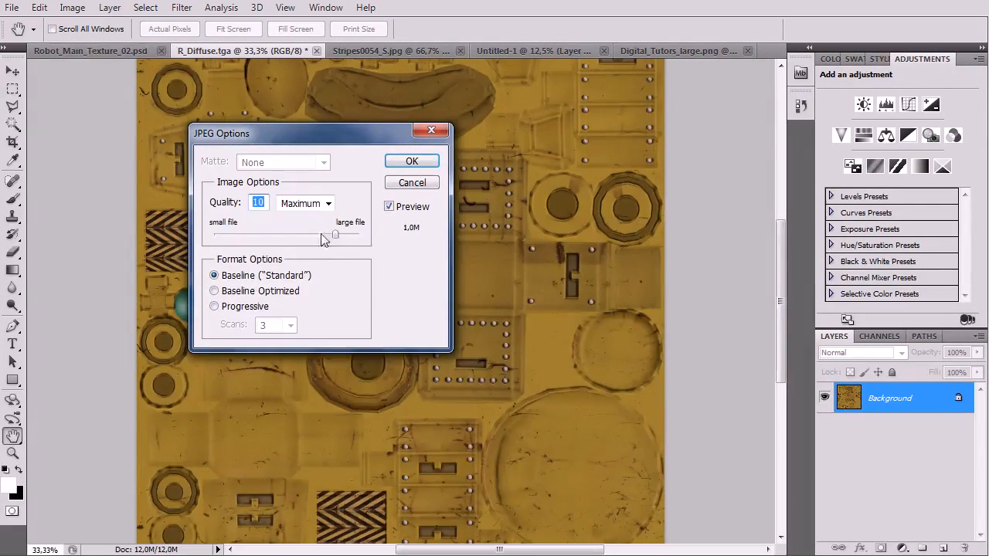
click(415, 167)
key(s)
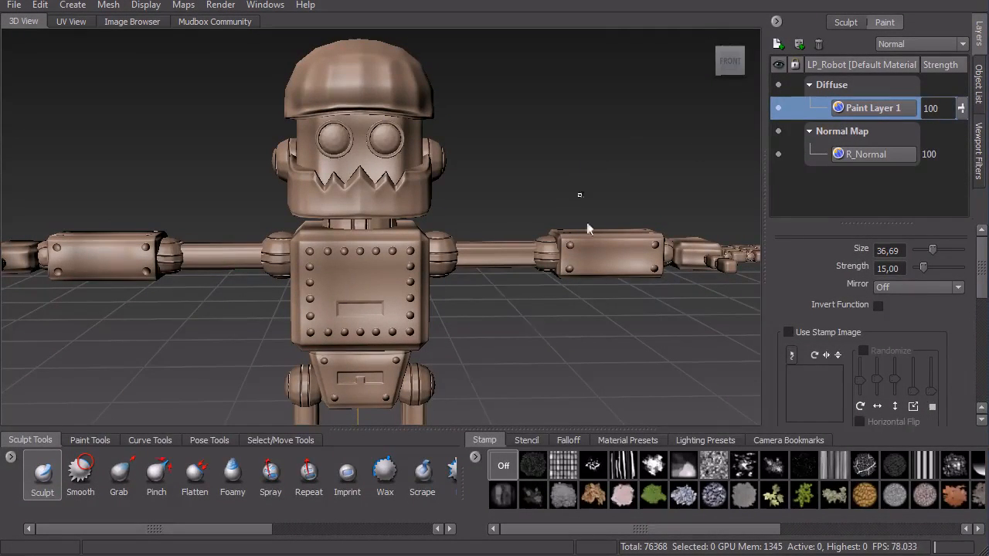
- Switch to Mudbox, import Quick_Diff_Temp.jpg from the DT\Textures folder as a Diffuse layer, and place it beneath Paint Layer 1
alt+drag(530, 243, 510, 180)
alt+right_drag(510, 181, 546, 167)
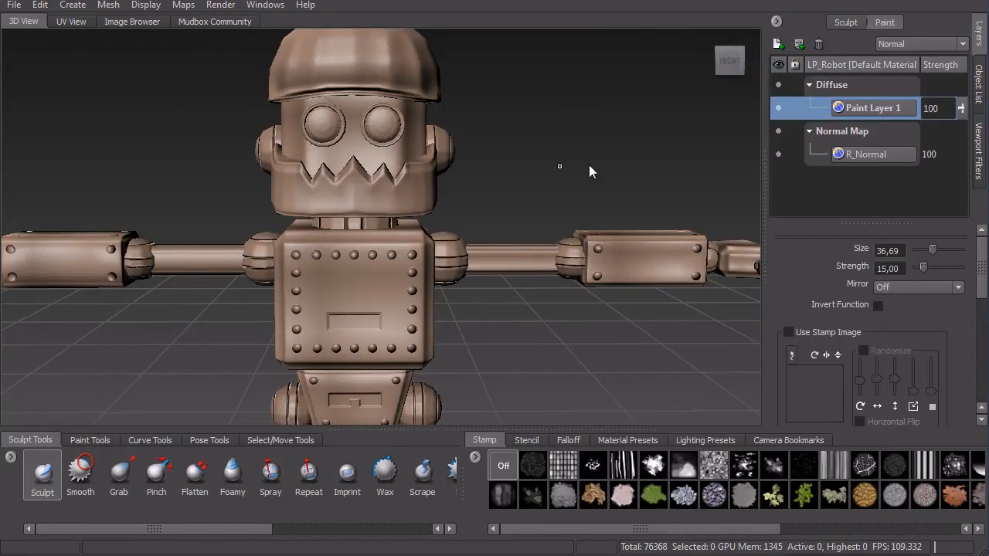
click(775, 35)
click(856, 239)
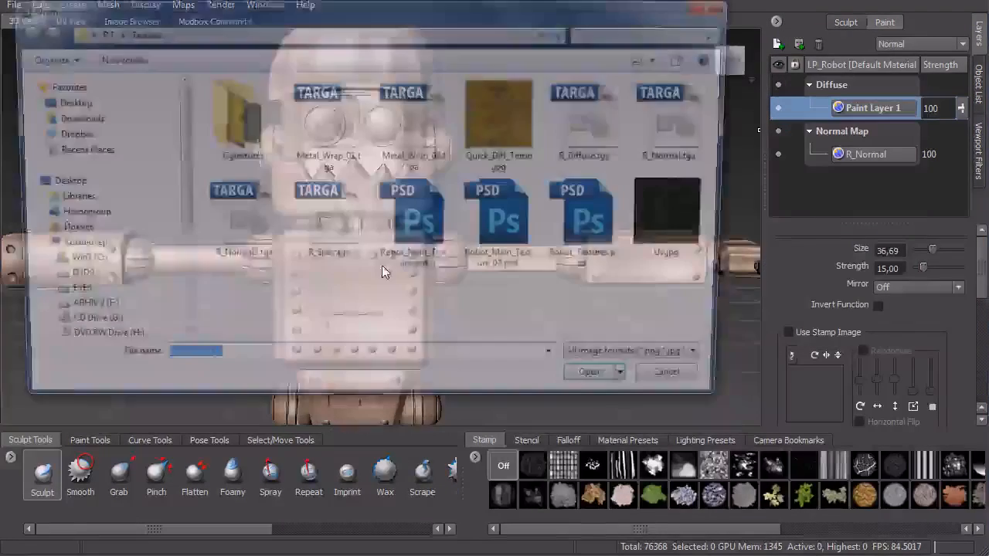
click(498, 141)
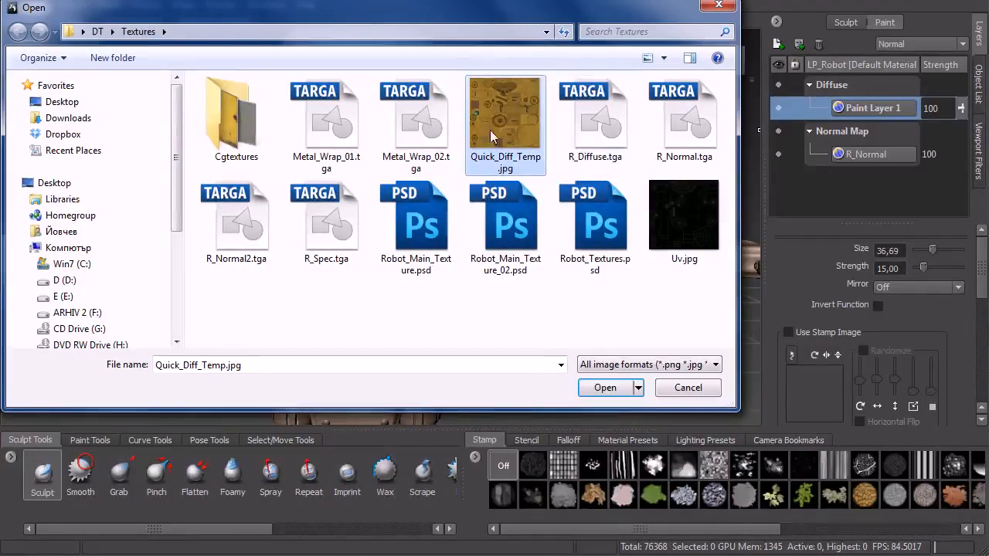
click(604, 388)
click(477, 297)
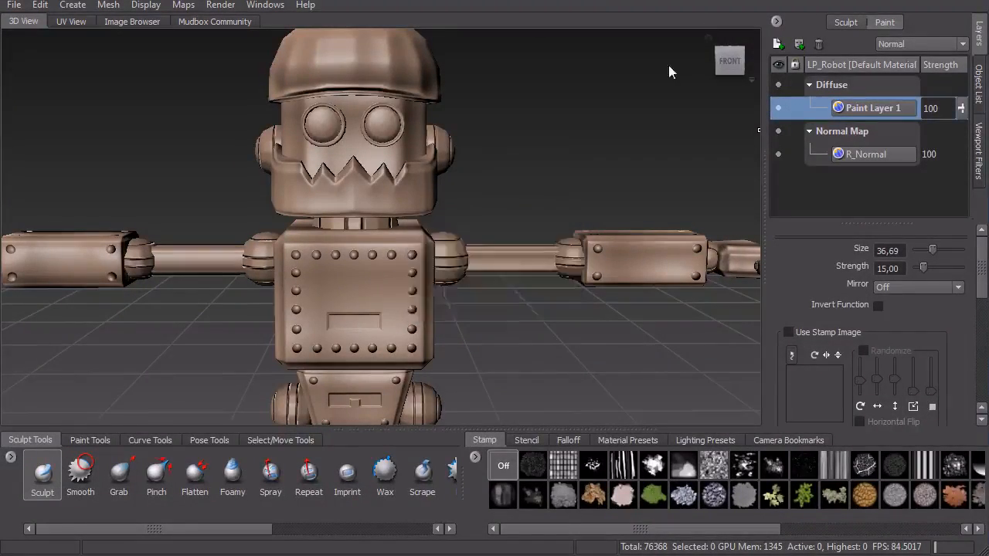
alt+drag(584, 154, 568, 156)
drag(875, 151, 867, 142)
- Examine the diffuse texture on the robot from the front, both on its upper body and on the whole figure
mouse_move(529, 179)
right_down()
mouse_move(456, 179)
mouse_move(493, 163)
mouse_move(470, 160)
right_up()
alt+right_drag(543, 337, 510, 270)
alt+drag(510, 270, 523, 292)
alt+right_drag(523, 292, 574, 308)
alt+drag(574, 307, 592, 331)
alt+right_drag(591, 331, 508, 193)
alt+drag(509, 186, 529, 149)
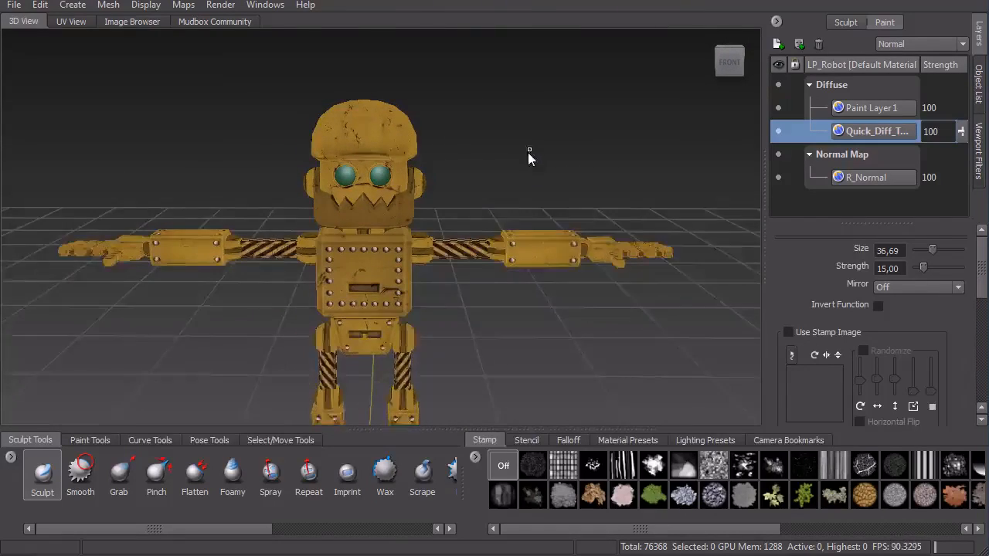
alt+right_drag(529, 150, 520, 217)
alt+middle_drag(520, 216, 522, 188)
alt+right_drag(522, 189, 503, 220)
alt+drag(505, 214, 521, 256)
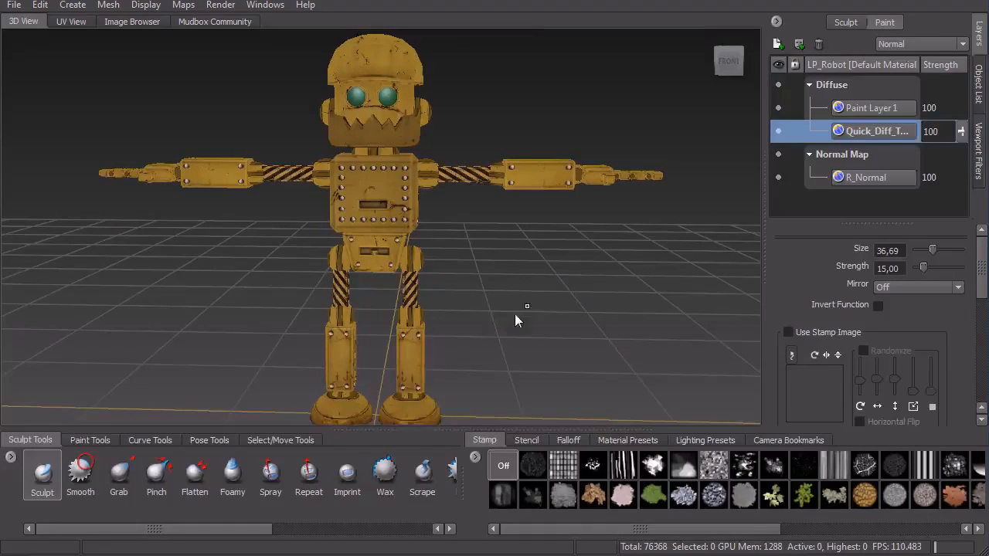